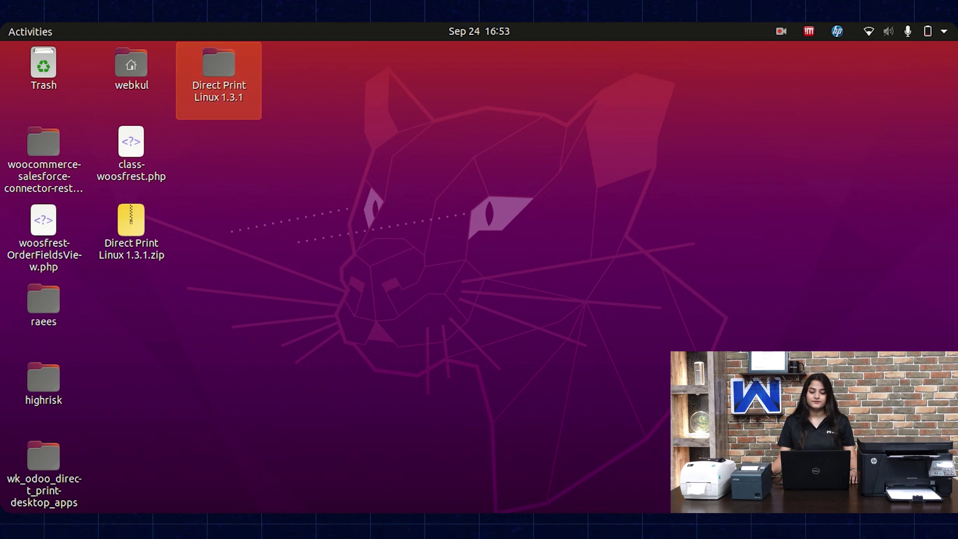
Launch direct_print from the Direct Print Linux 1.3.1 folder and start it so it reports App Started
{"action": "key", "text": "Return"}
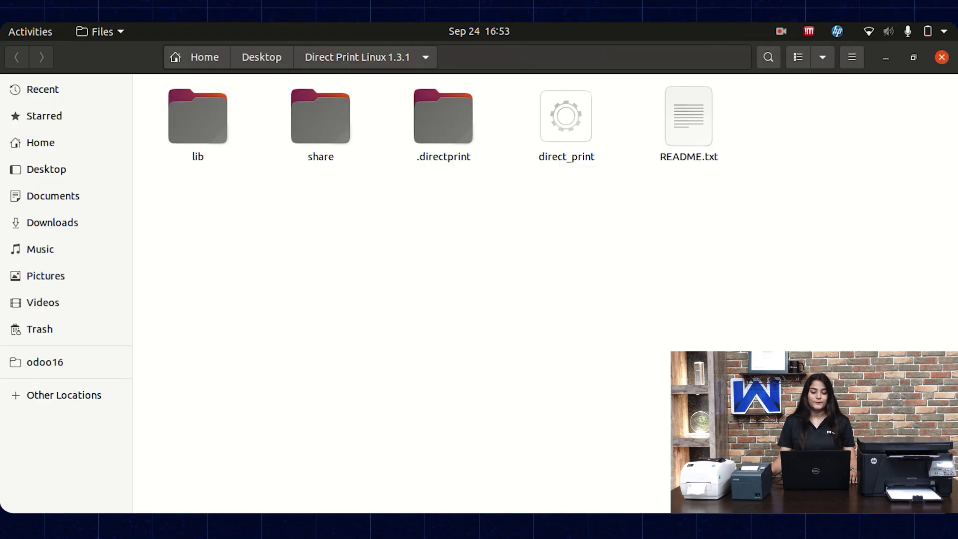
{"action": "key", "text": "Return"}
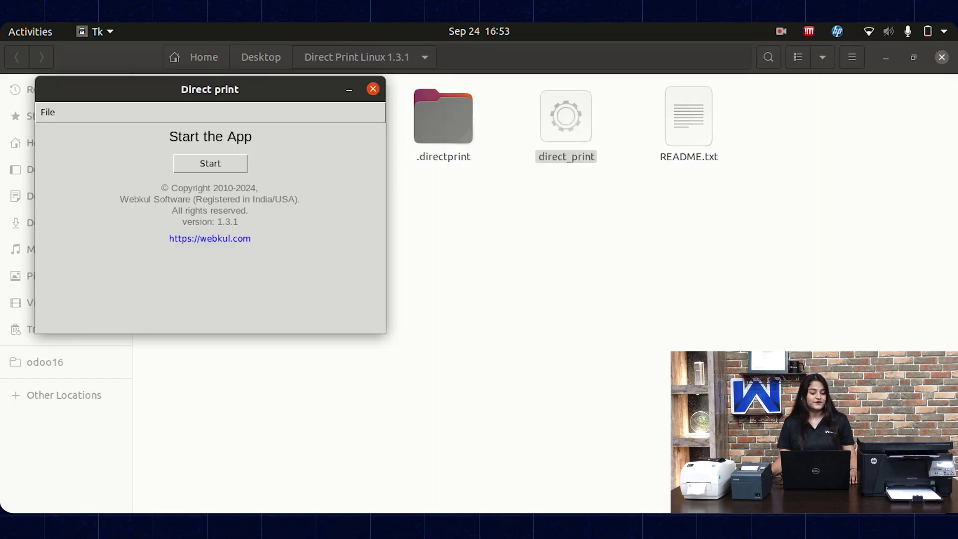
{"action": "key", "text": "Return"}
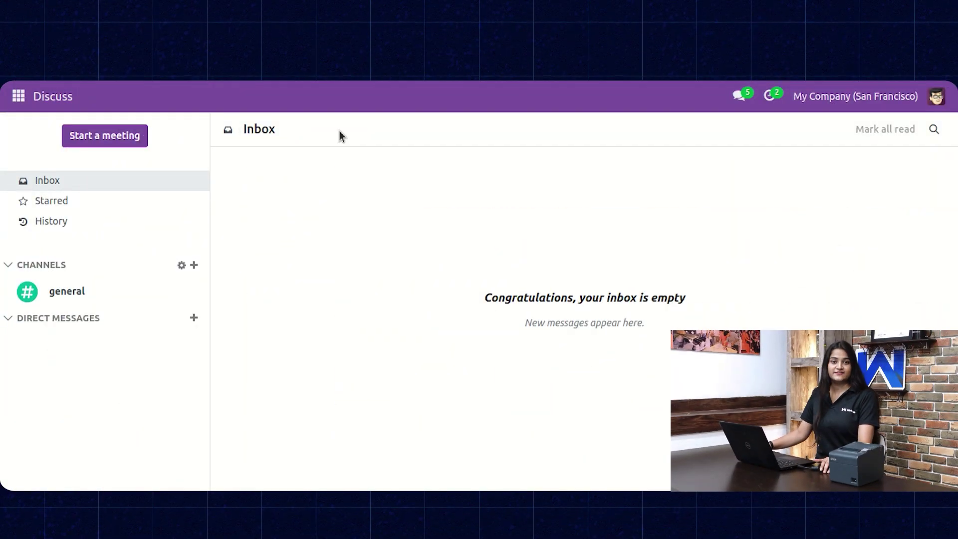
In Print Direct, detect printers and add EPSON - TM-T82, starting its 'Shop' description
{"action": "left_click", "coordinate": [13, 89]}
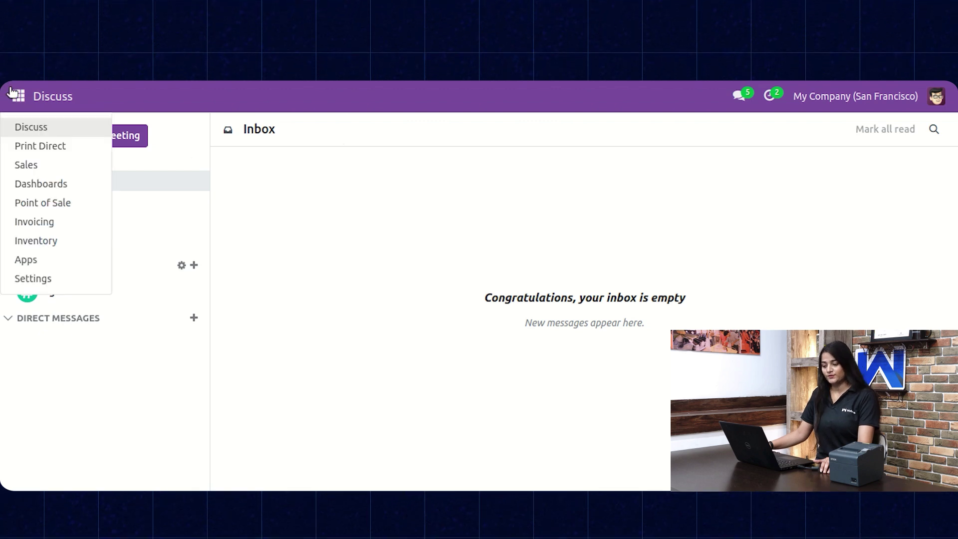
{"action": "left_click", "coordinate": [31, 151]}
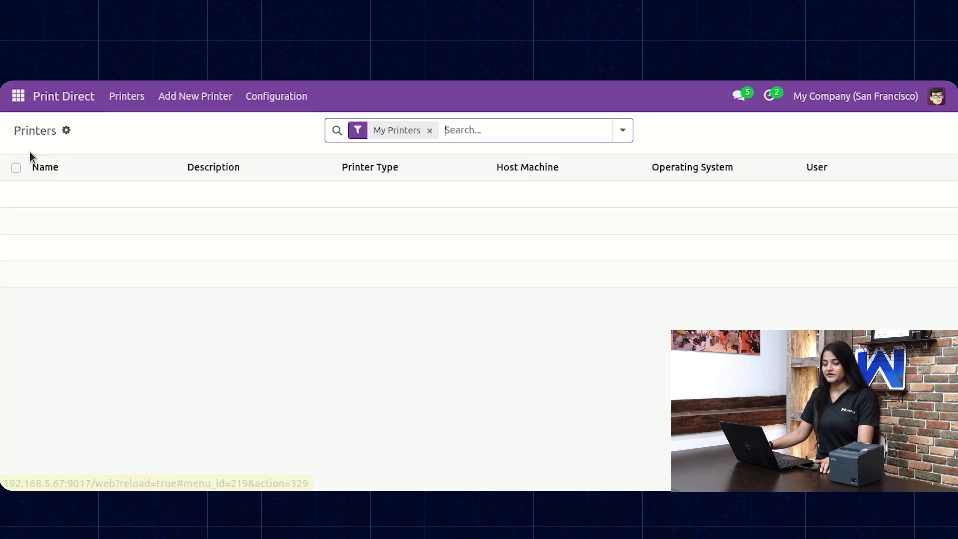
{"action": "left_click", "coordinate": [197, 101]}
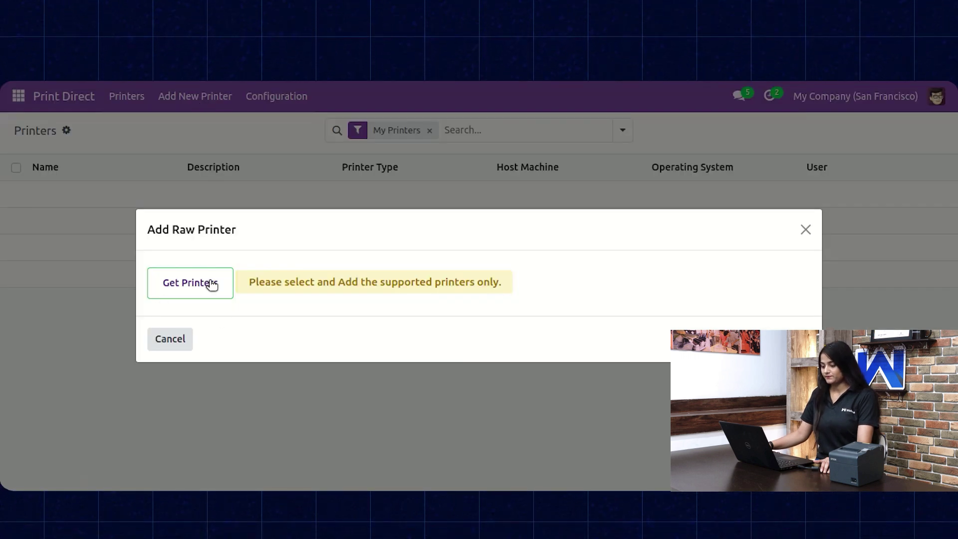
{"action": "left_click", "coordinate": [212, 284]}
{"action": "left_click", "coordinate": [152, 284]}
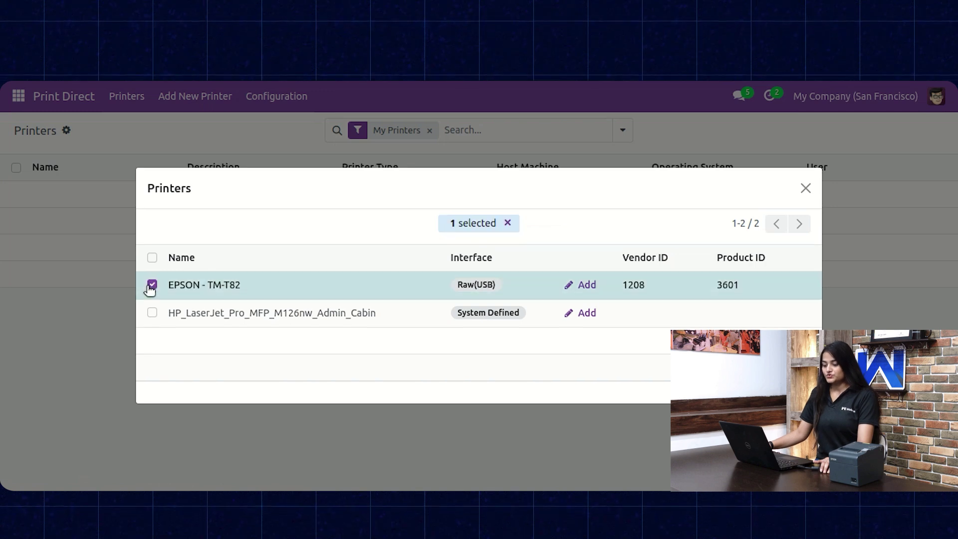
{"action": "left_click", "coordinate": [587, 286]}
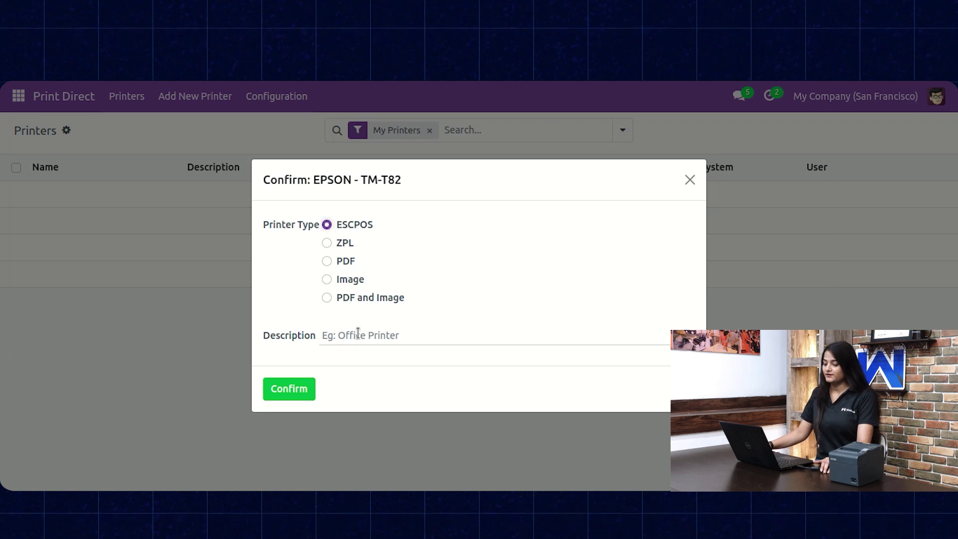
{"action": "type", "text": "Shop"}
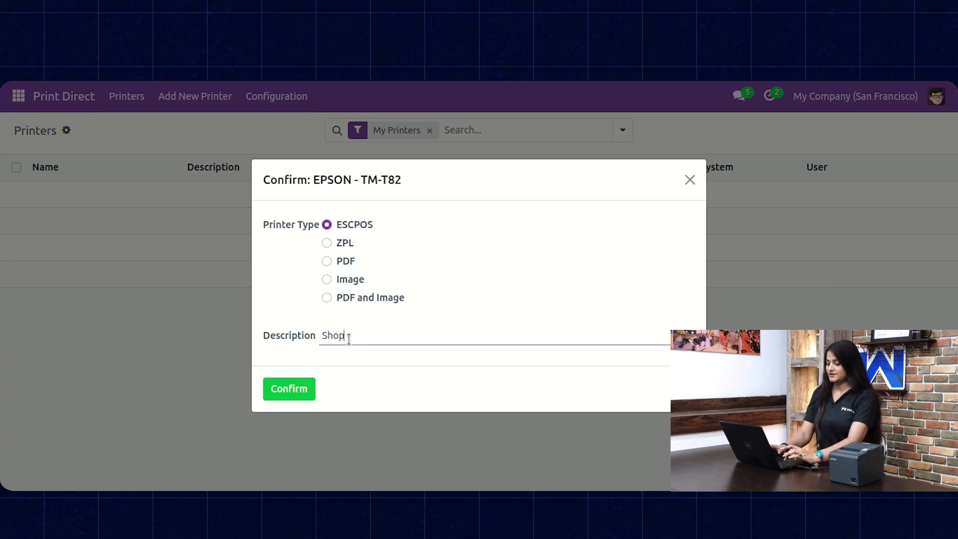
Confirm the EPSON printer as ESCPOS and assign the Invoice and Order List (ESCPOS) reports
{"action": "left_click", "coordinate": [283, 388]}
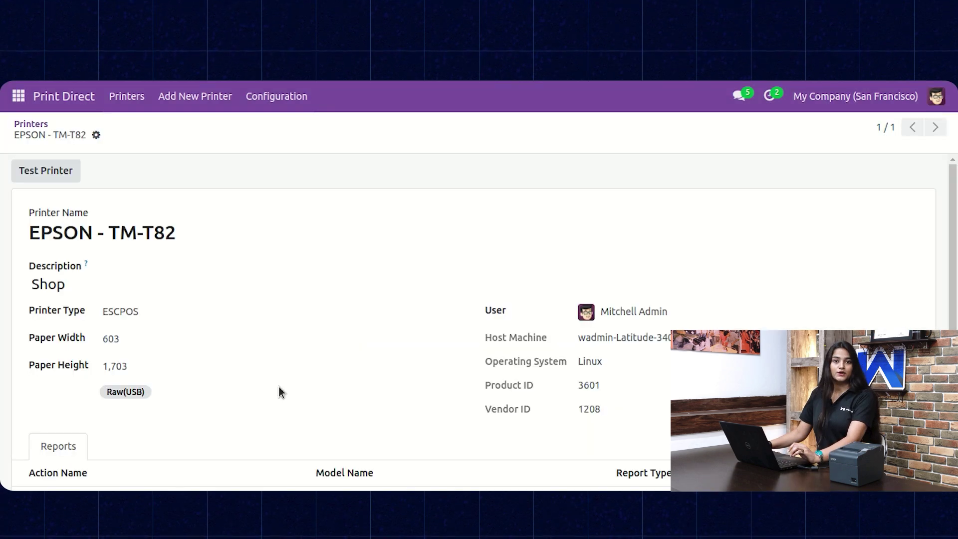
{"action": "scroll", "coordinate": [284, 342], "scroll_direction": "down", "scroll_amount": 3}
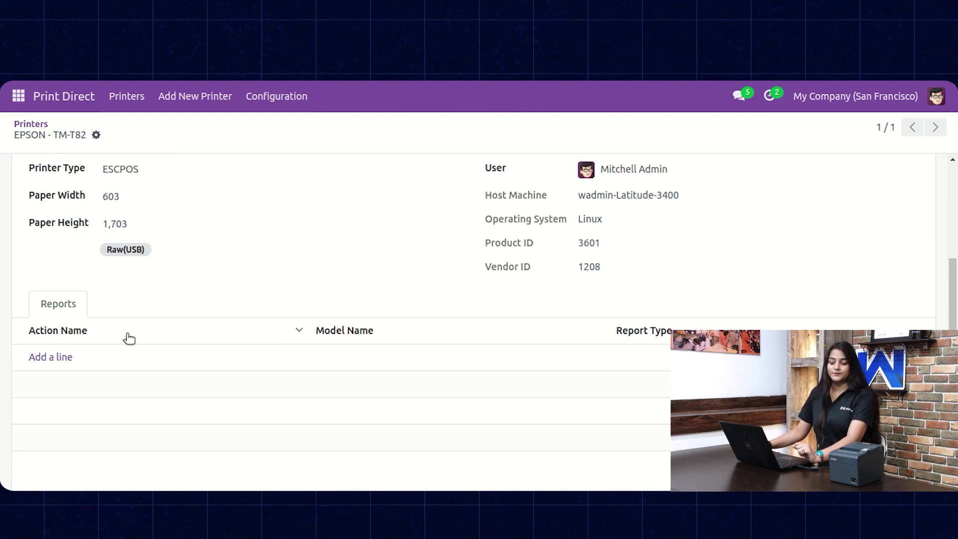
{"action": "left_click", "coordinate": [69, 358]}
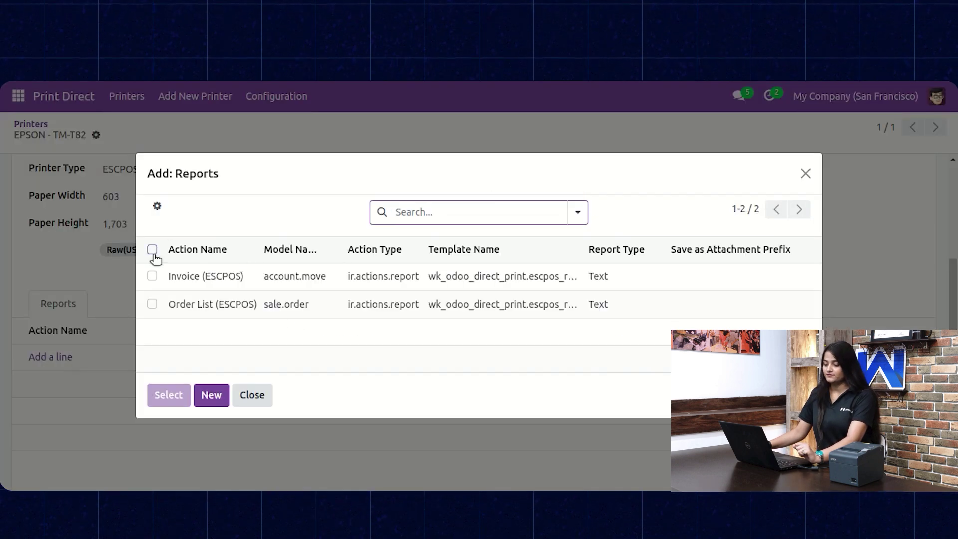
{"action": "left_click", "coordinate": [152, 249]}
{"action": "left_click", "coordinate": [168, 392]}
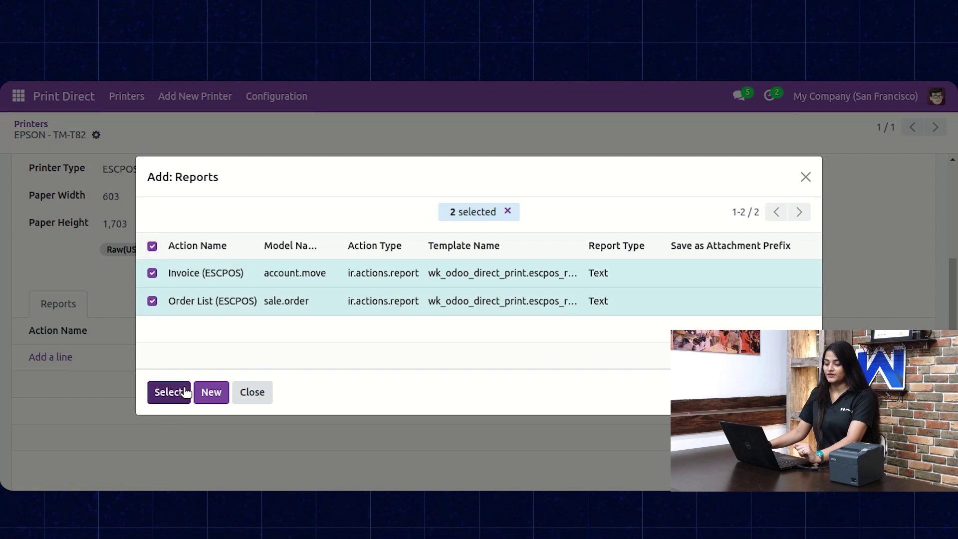
{"action": "scroll", "coordinate": [193, 377], "scroll_direction": "up", "scroll_amount": 3}
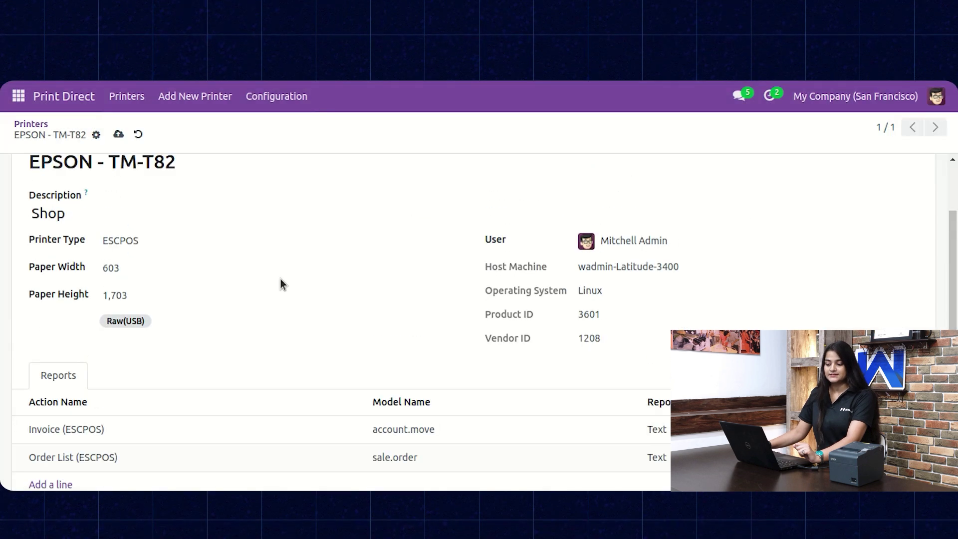
Save the EPSON - TM-T82 printer record and send a test receipt to it
{"action": "left_click", "coordinate": [118, 136]}
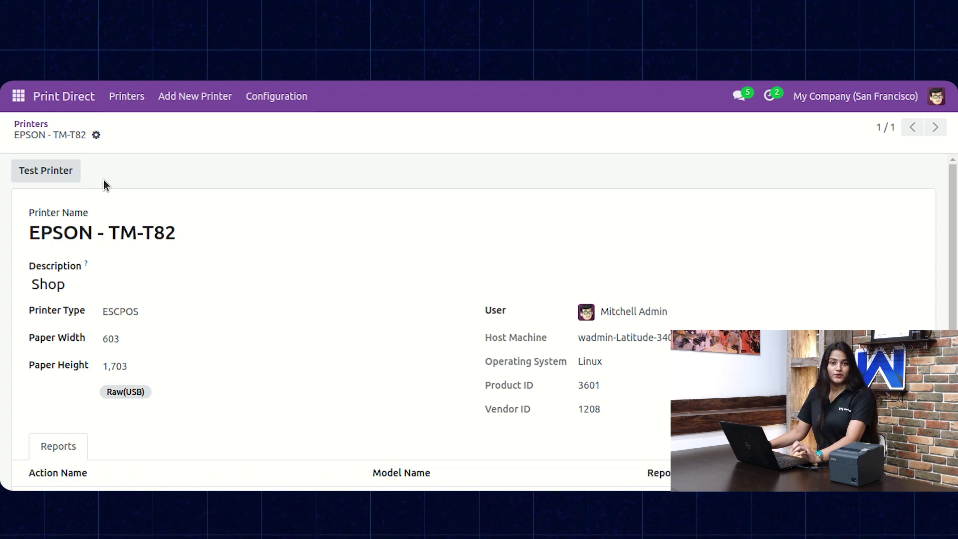
{"action": "left_click", "coordinate": [45, 169]}
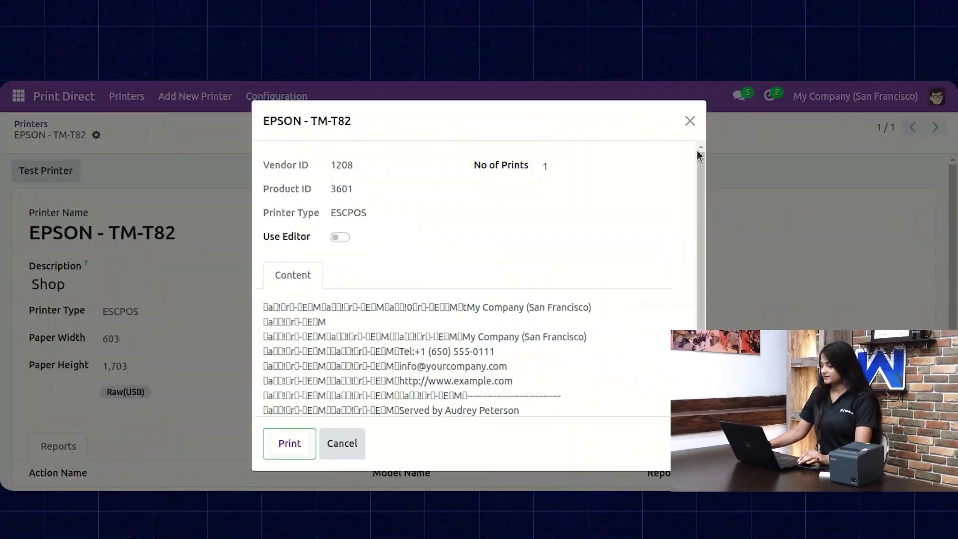
{"action": "left_click", "coordinate": [689, 120]}
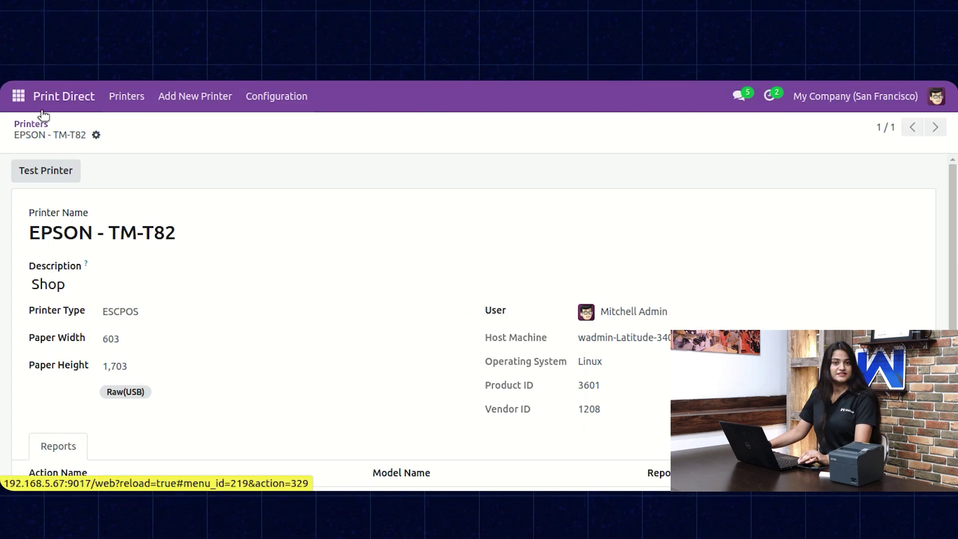
Open sales order S00006 in Sales and print it as Order List (ESCPOS) on the EPSON
{"action": "left_click", "coordinate": [19, 96]}
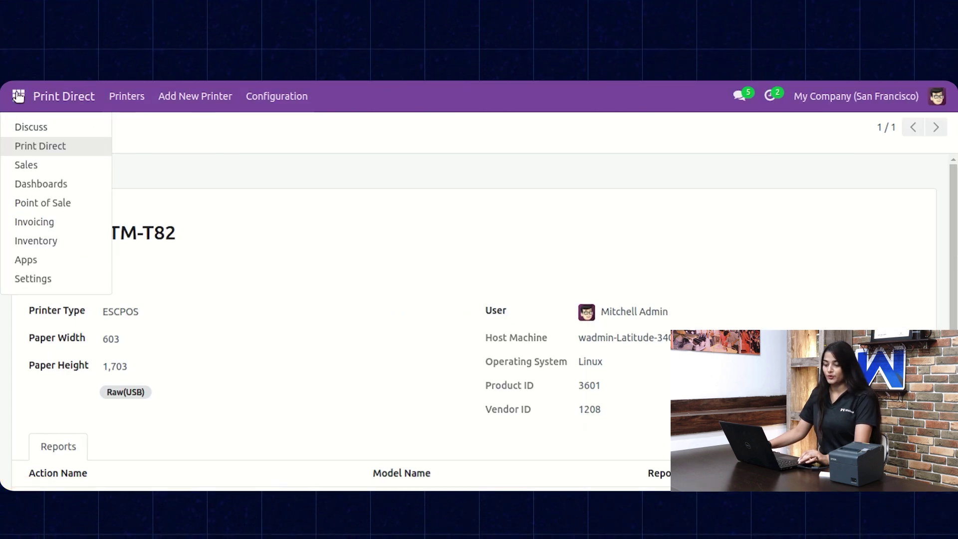
{"action": "left_click", "coordinate": [50, 192]}
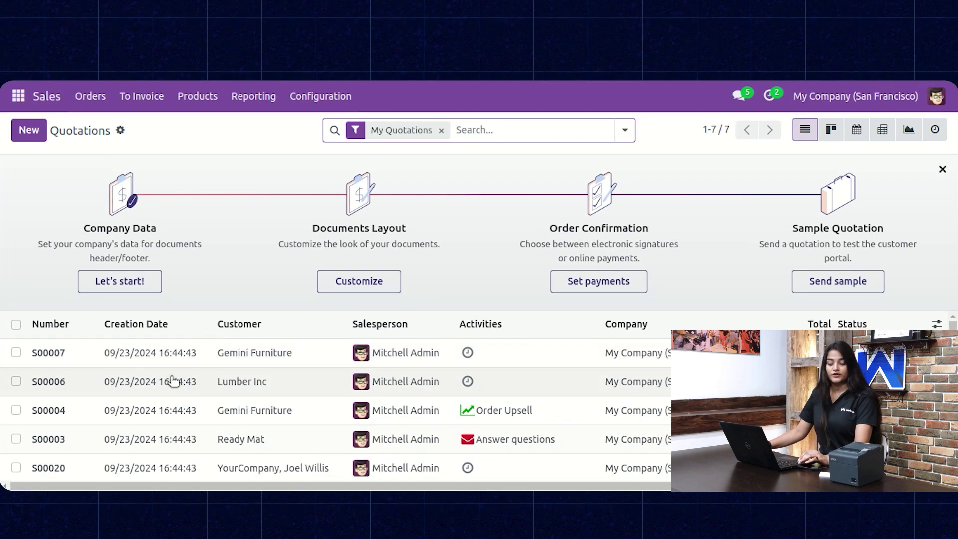
{"action": "left_click", "coordinate": [158, 374]}
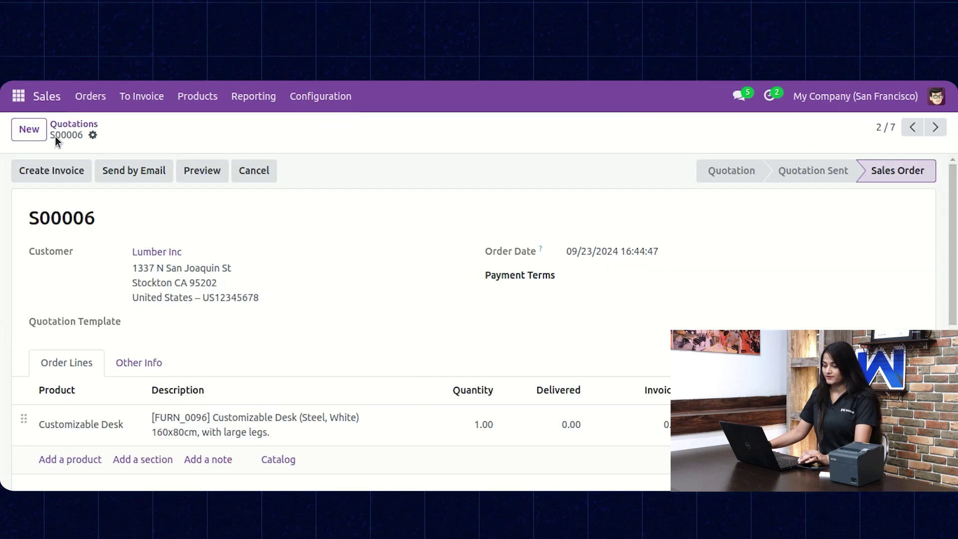
{"action": "left_click", "coordinate": [93, 135]}
{"action": "left_click", "coordinate": [201, 164]}
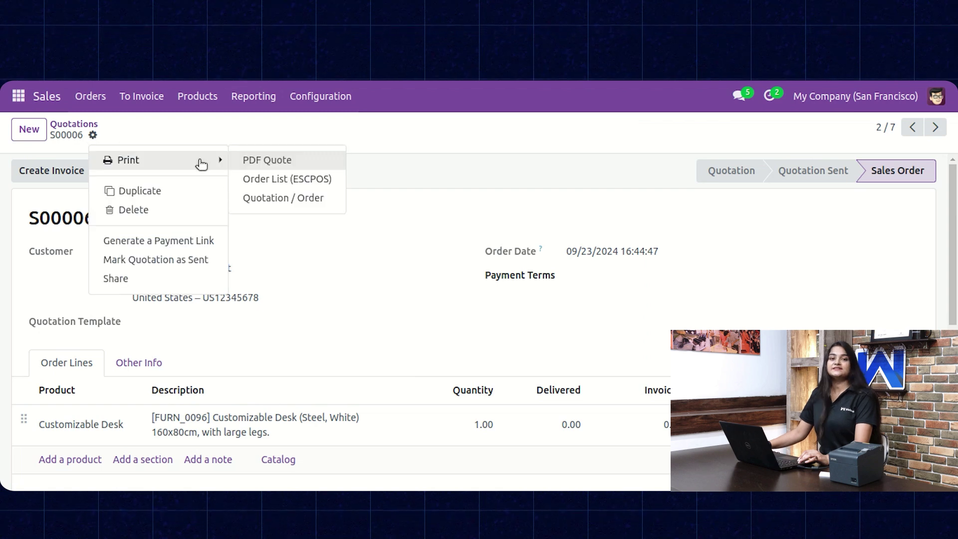
{"action": "left_click", "coordinate": [309, 185]}
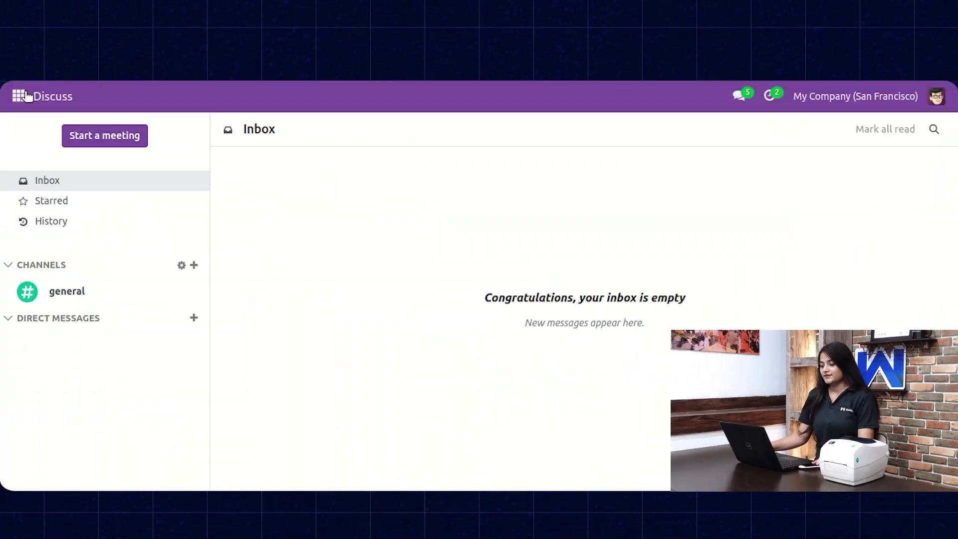
Add the detected Zebra Technologies - ZTC GC420t printer as ZPL with description 'Shop'
{"action": "left_click", "coordinate": [26, 95]}
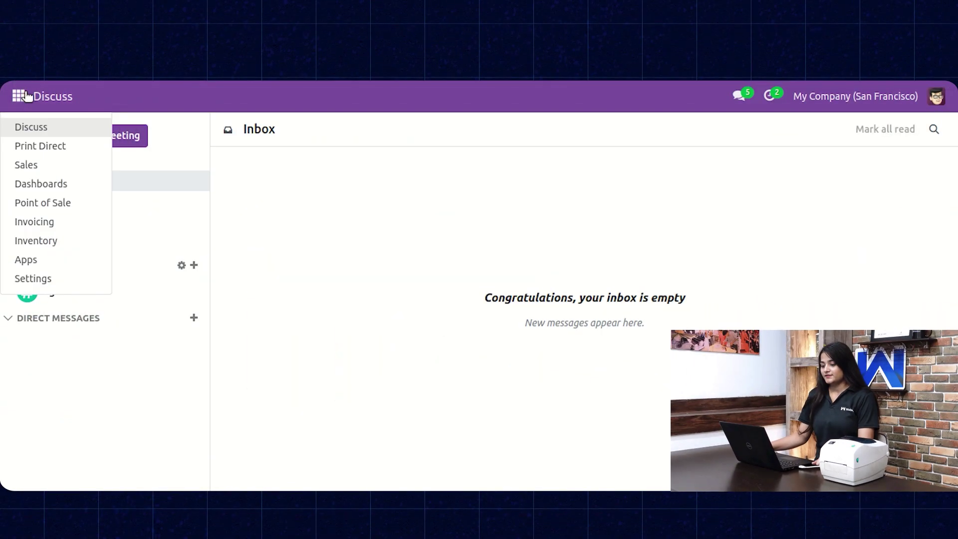
{"action": "left_click", "coordinate": [37, 146]}
{"action": "left_click", "coordinate": [187, 97]}
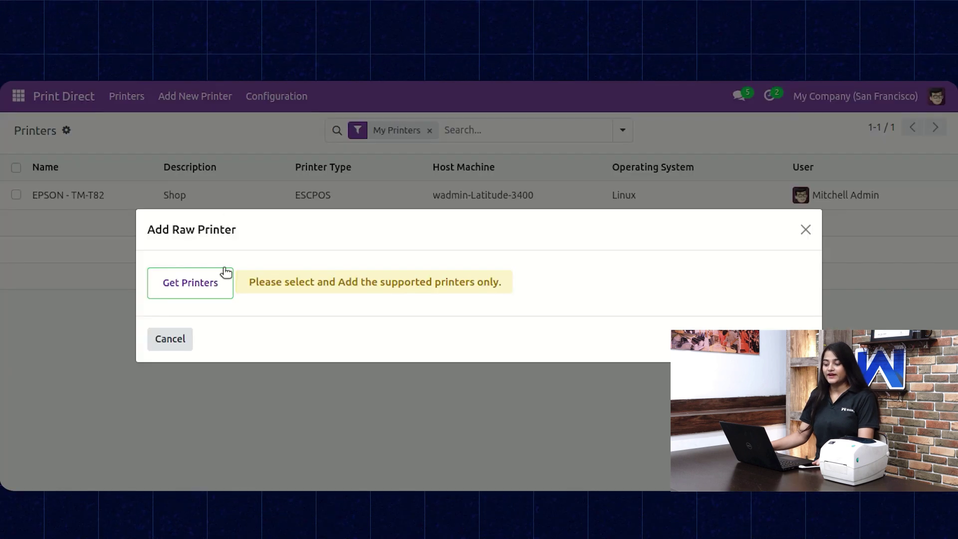
{"action": "left_click", "coordinate": [220, 284]}
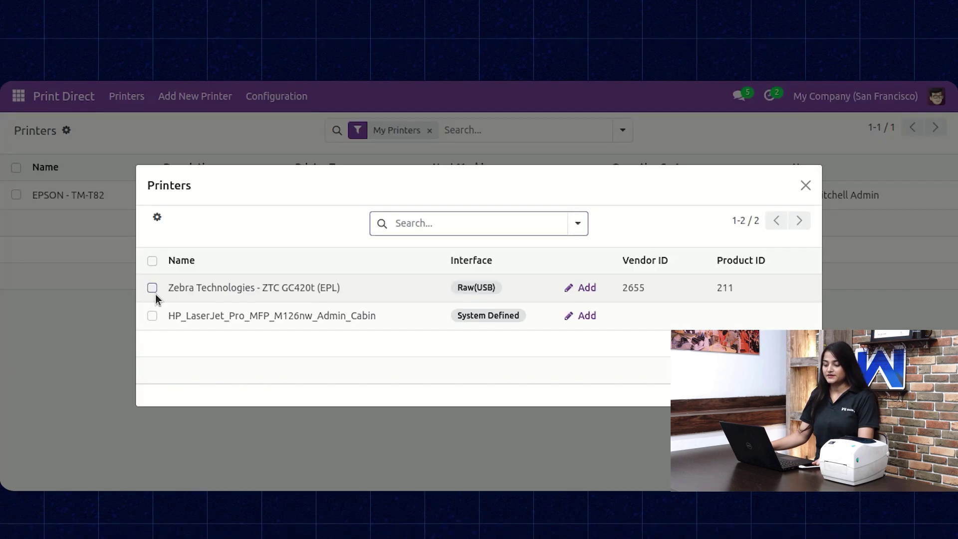
{"action": "left_click", "coordinate": [152, 288]}
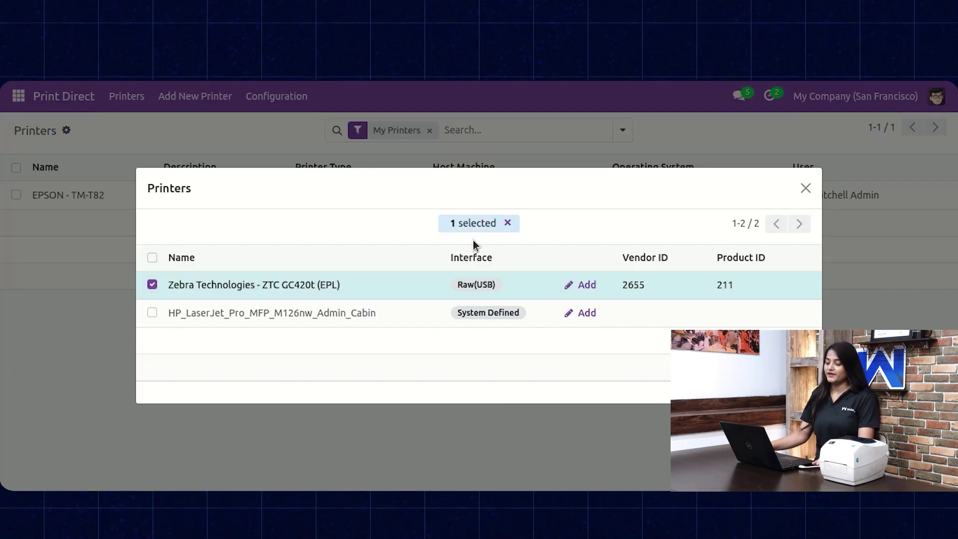
{"action": "left_click", "coordinate": [591, 287]}
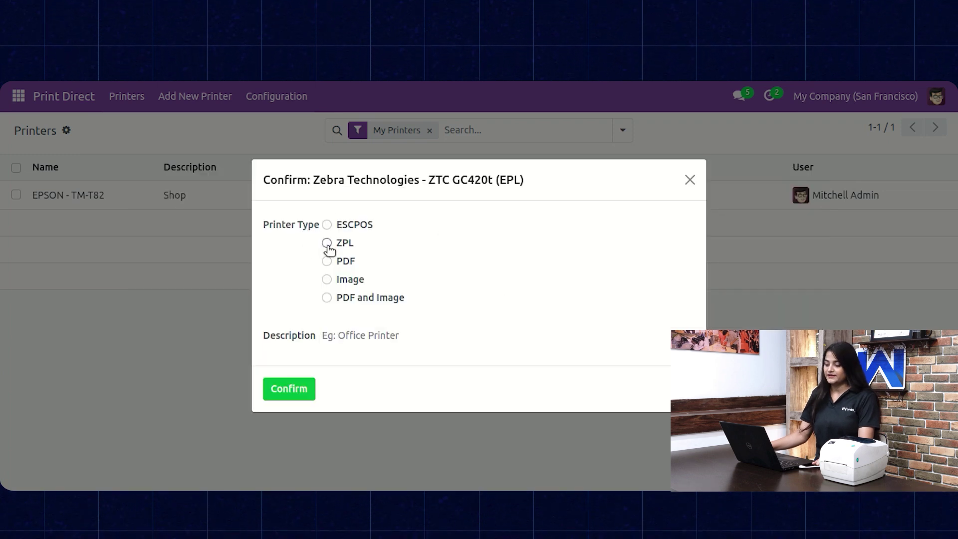
{"action": "left_click", "coordinate": [362, 335]}
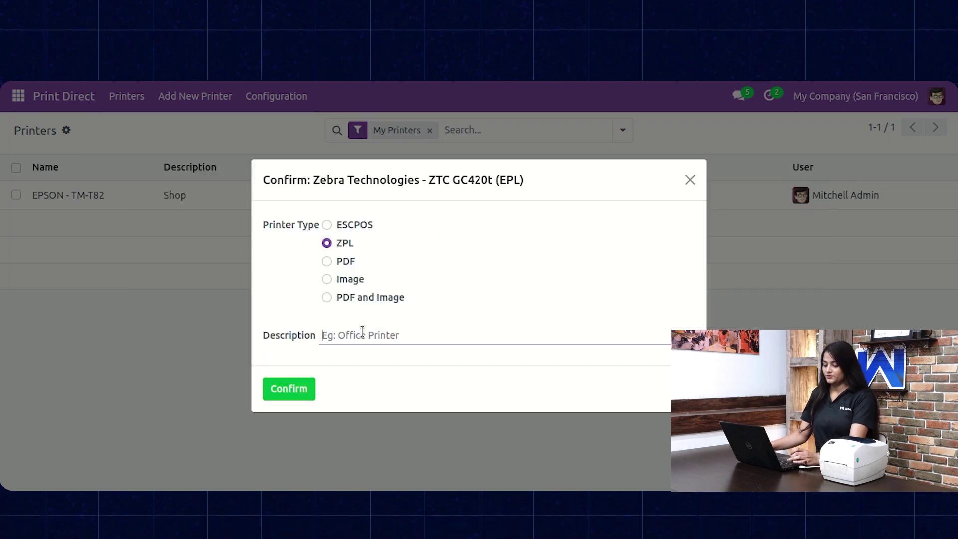
{"action": "type", "text": "Shop"}
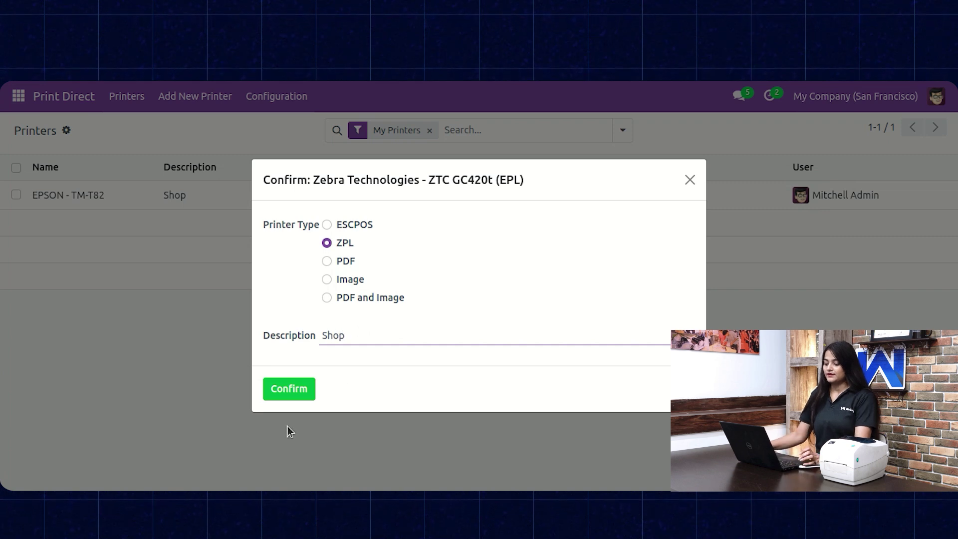
{"action": "left_click", "coordinate": [292, 389]}
{"action": "scroll", "coordinate": [274, 262], "scroll_direction": "down", "scroll_amount": 3}
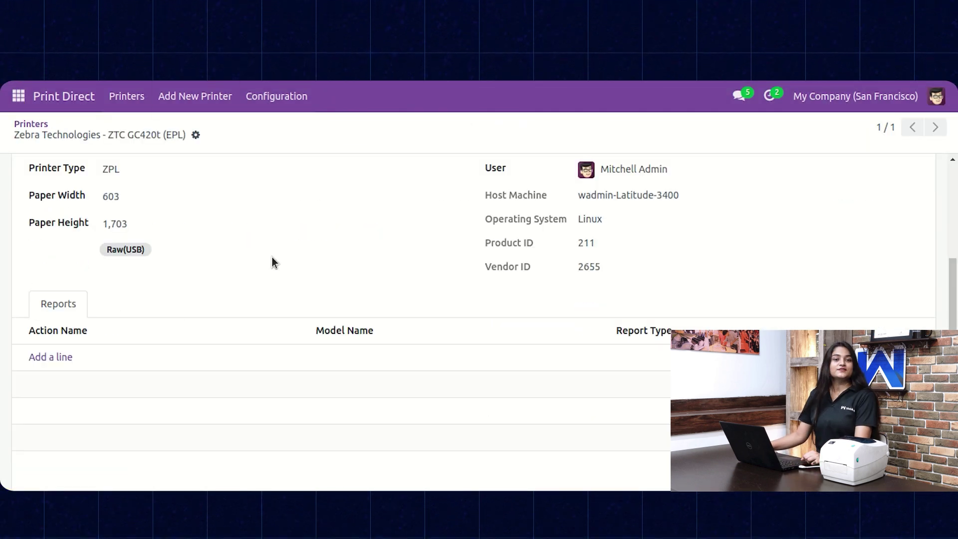
Assign all five ZPL reports to the Zebra printer and save its record
{"action": "left_click", "coordinate": [64, 357]}
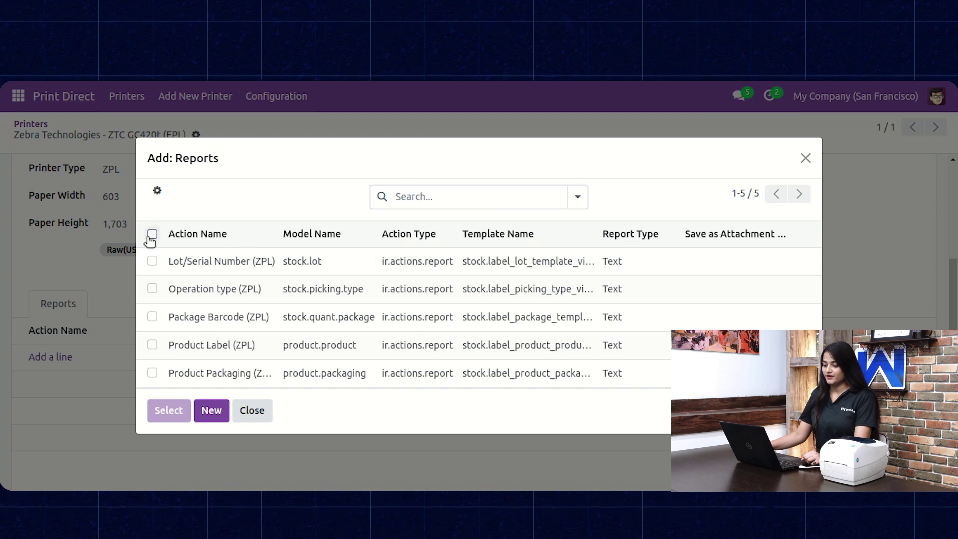
{"action": "left_click", "coordinate": [152, 234]}
{"action": "left_click", "coordinate": [168, 407]}
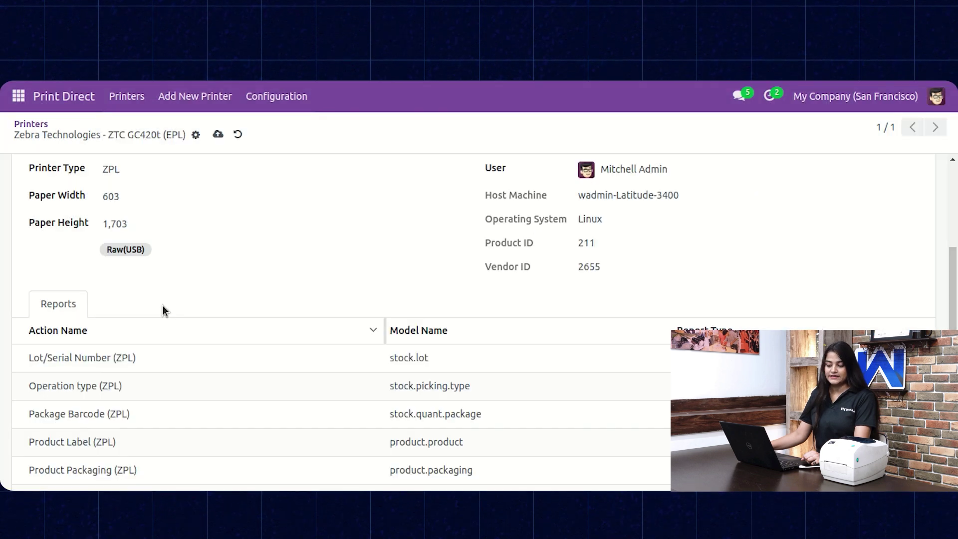
{"action": "scroll", "coordinate": [166, 305], "scroll_direction": "up", "scroll_amount": 3}
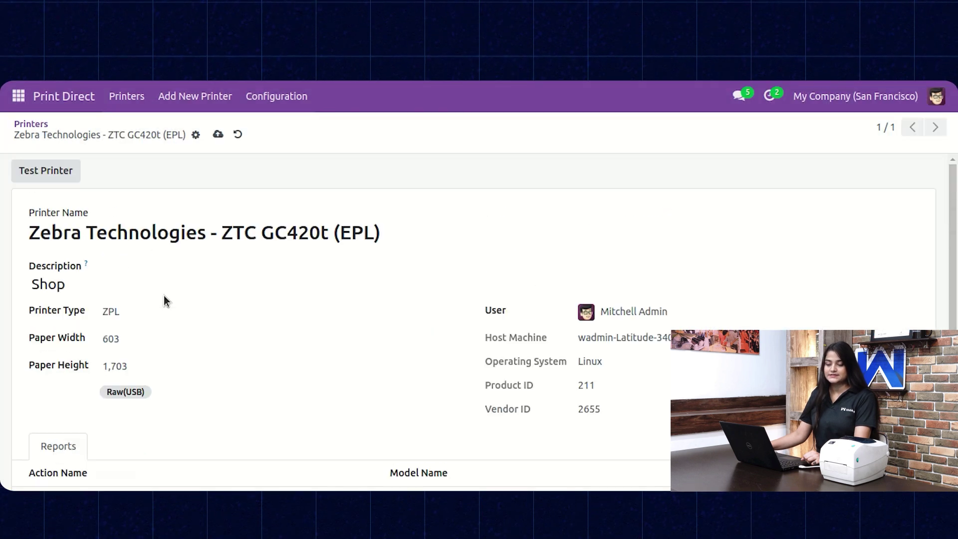
{"action": "left_click", "coordinate": [218, 135]}
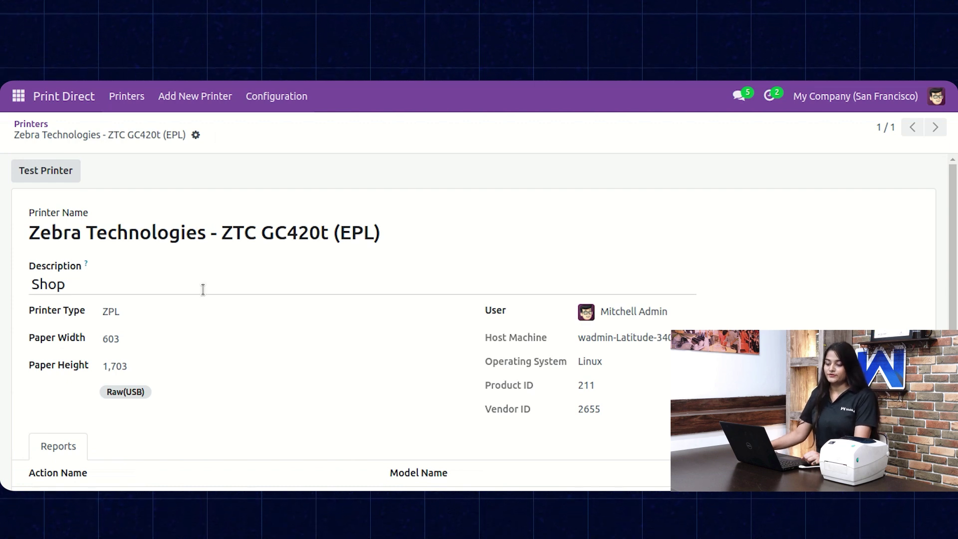
Send a ZPL test label to the Zebra printer, then switch to Inventory
{"action": "left_click", "coordinate": [50, 174]}
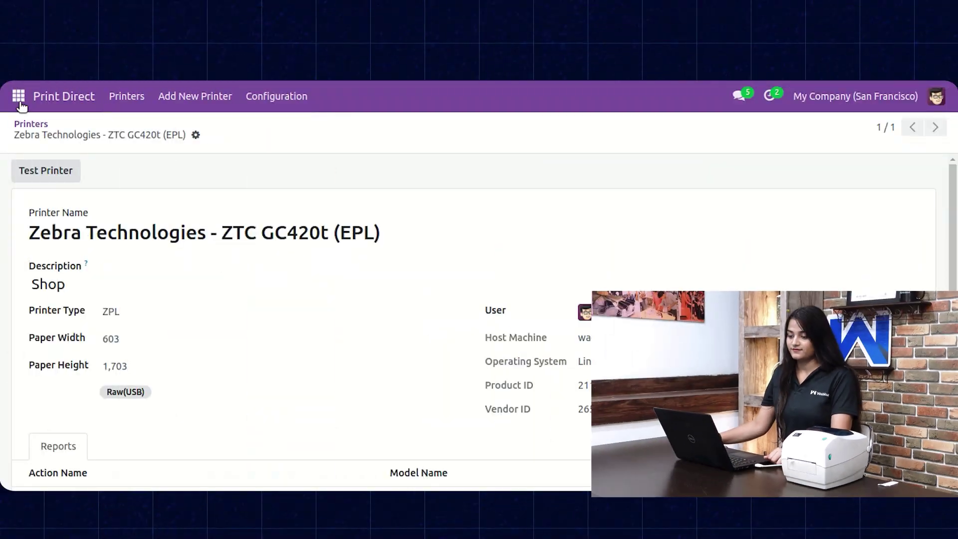
{"action": "left_click", "coordinate": [20, 98]}
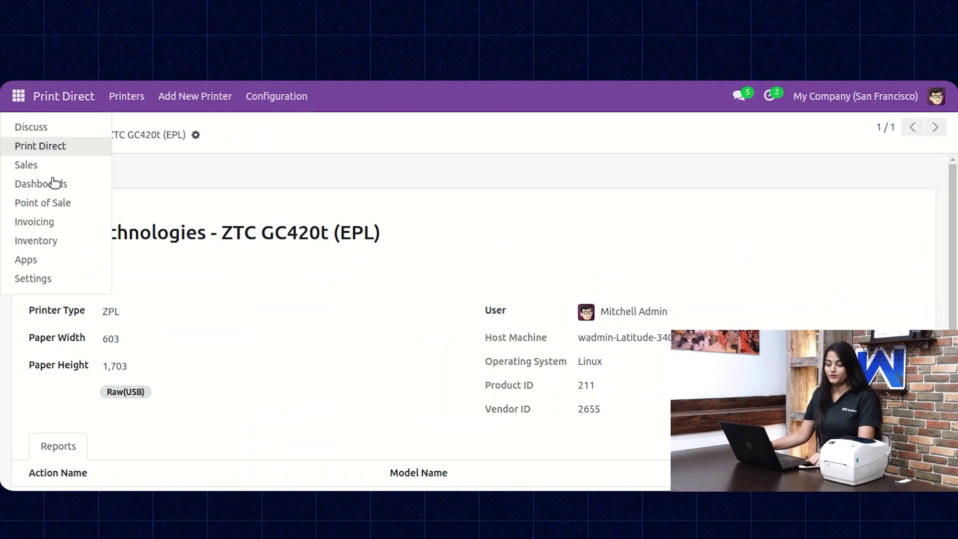
{"action": "left_click", "coordinate": [36, 241]}
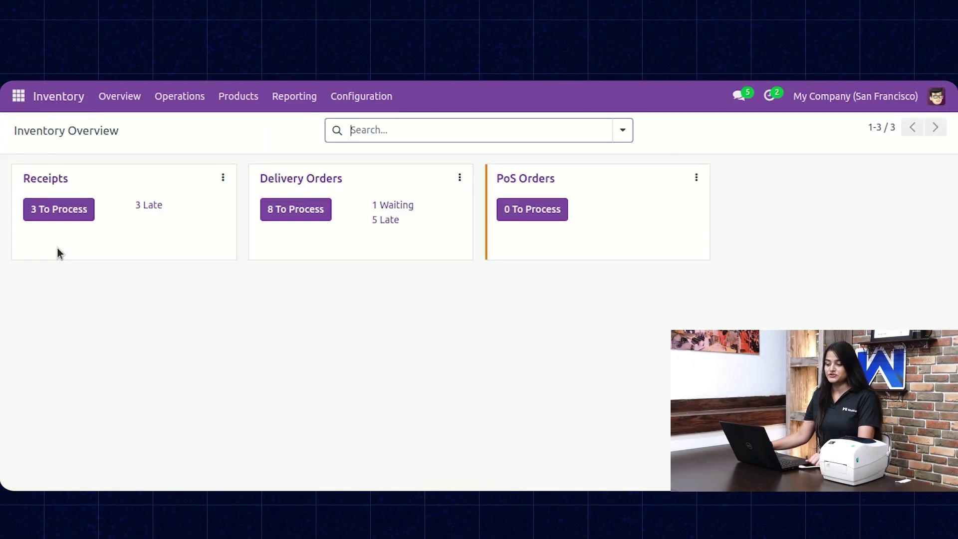
{"action": "left_click", "coordinate": [223, 98]}
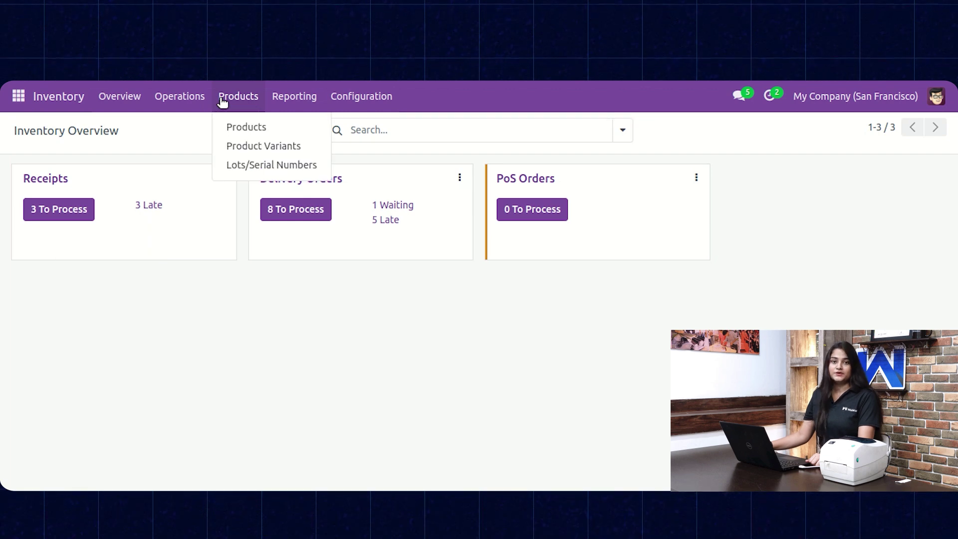
{"action": "left_click", "coordinate": [251, 166]}
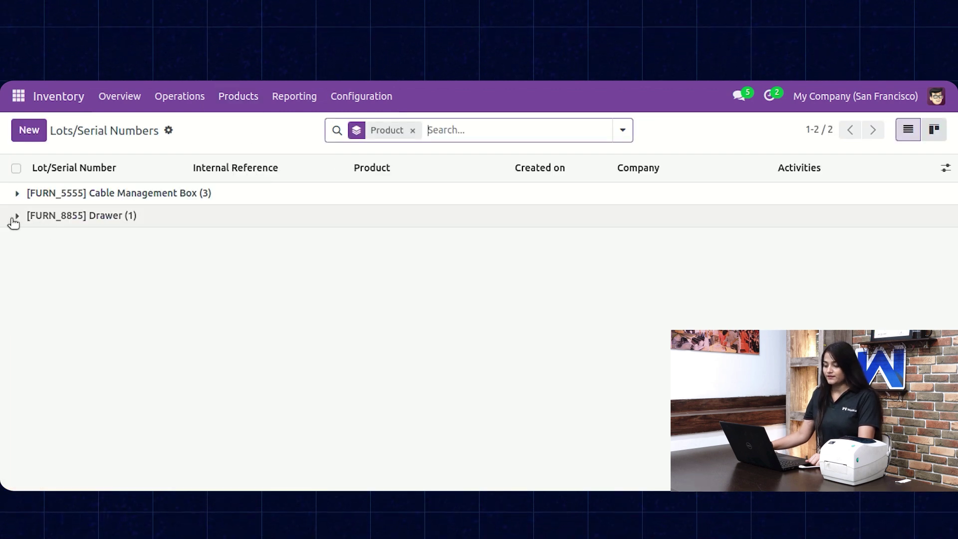
{"action": "left_click", "coordinate": [15, 220]}
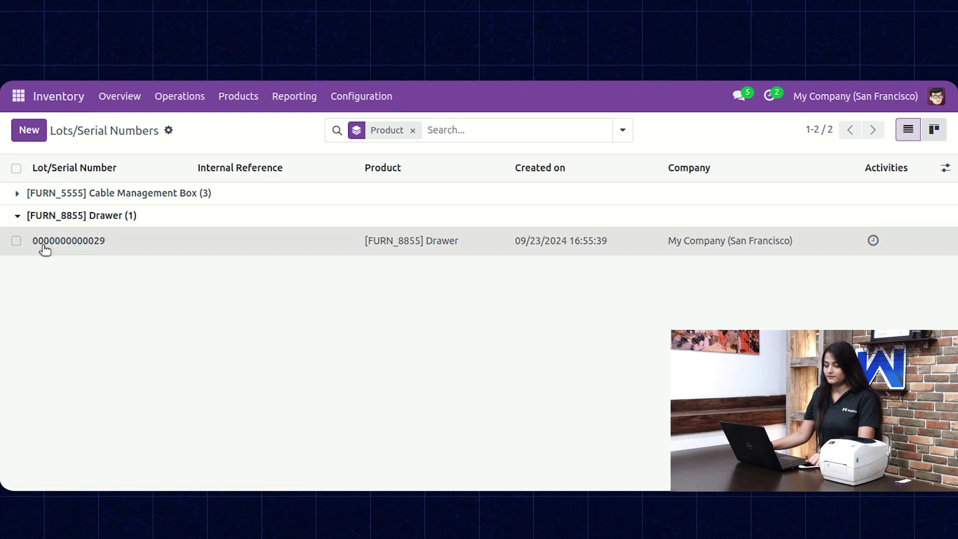
{"action": "left_click", "coordinate": [44, 245]}
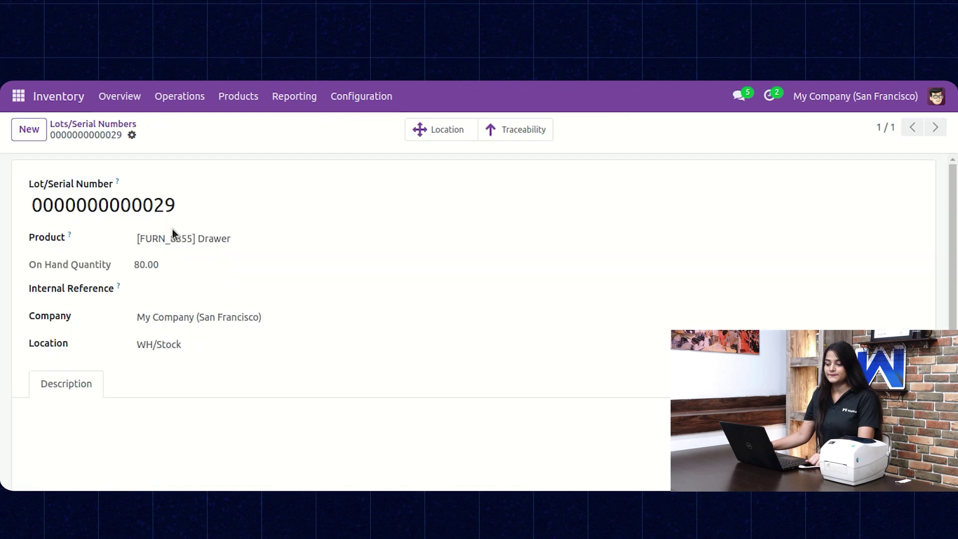
{"action": "left_click", "coordinate": [132, 136]}
{"action": "mouse_move", "coordinate": [179, 162]}
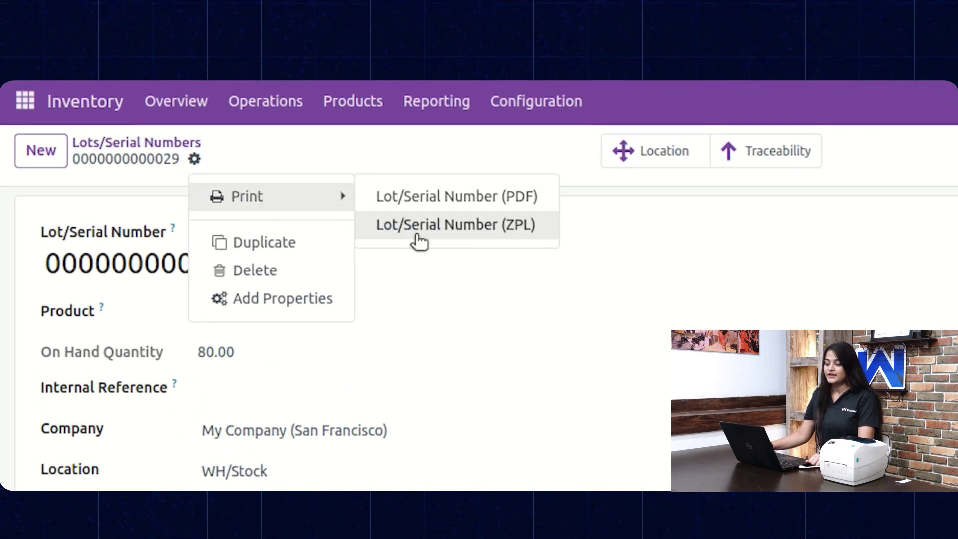
{"action": "left_click", "coordinate": [479, 229]}
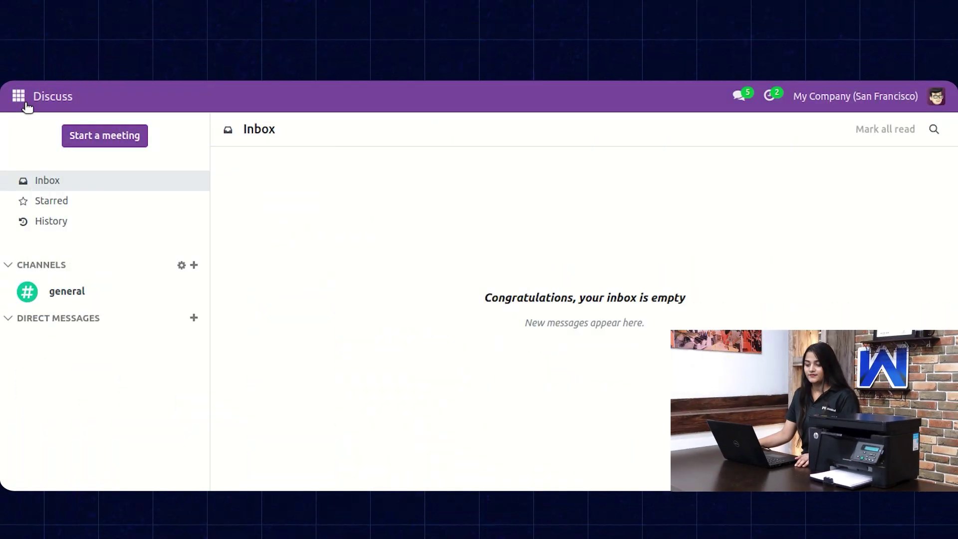
{"action": "left_click", "coordinate": [25, 103]}
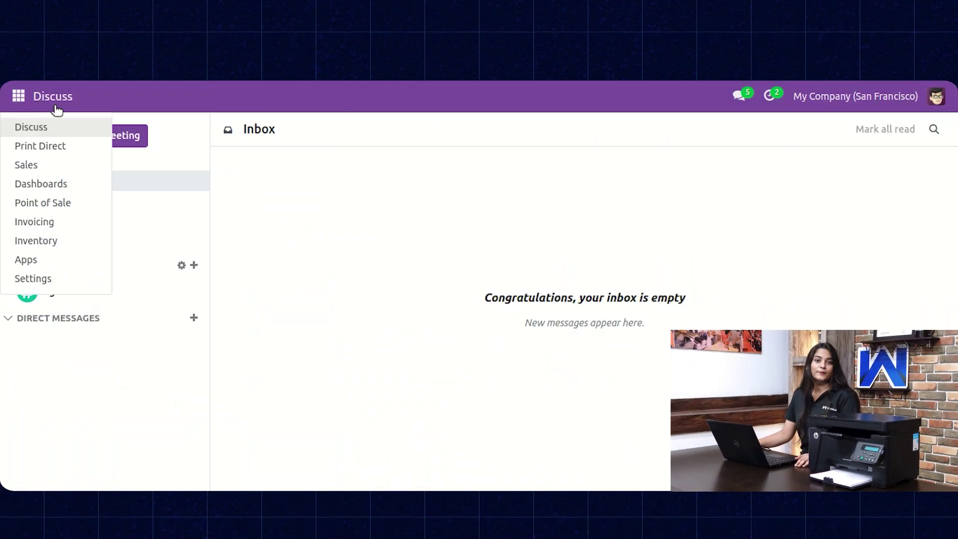
Add the detected HP LaserJet printer as PDF and Image with description 'Shop'
{"action": "left_click", "coordinate": [40, 146]}
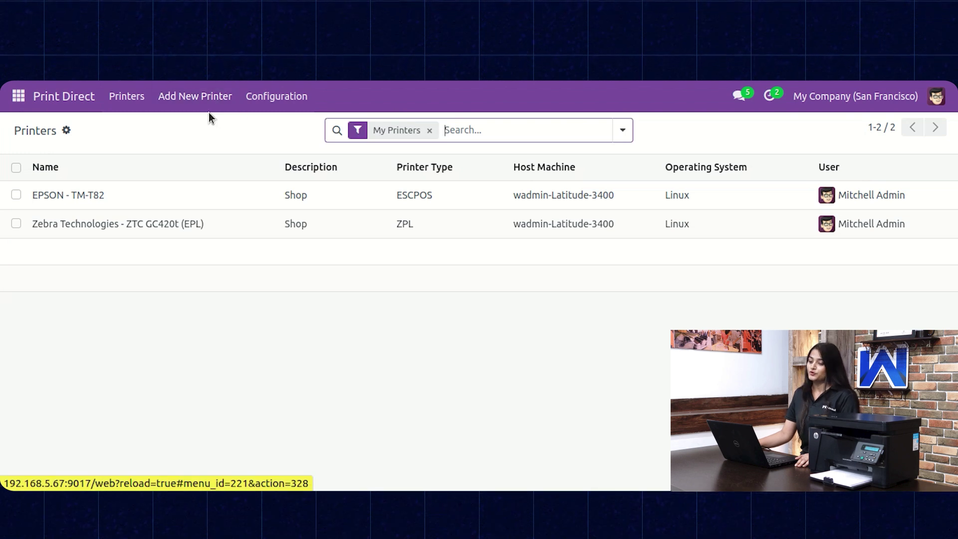
{"action": "left_click", "coordinate": [194, 98]}
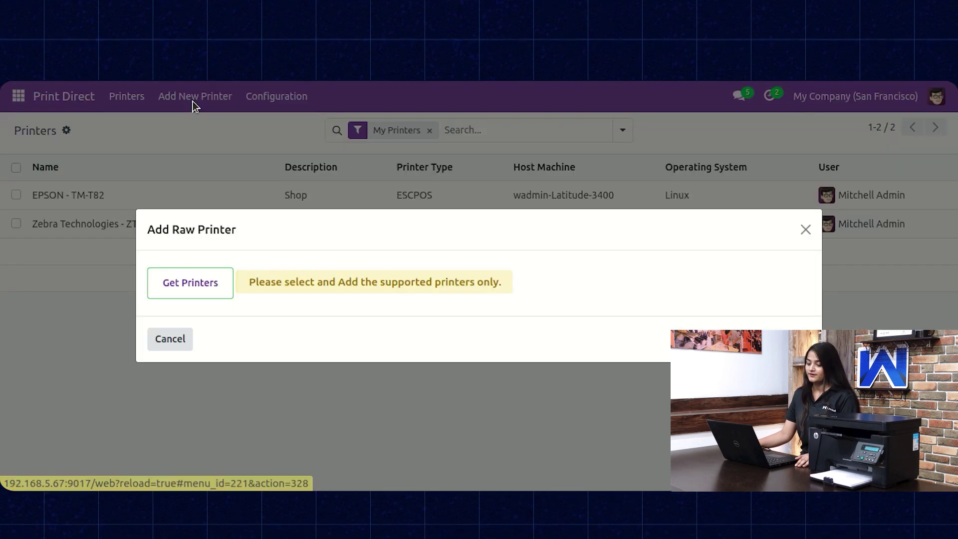
{"action": "left_click", "coordinate": [225, 283]}
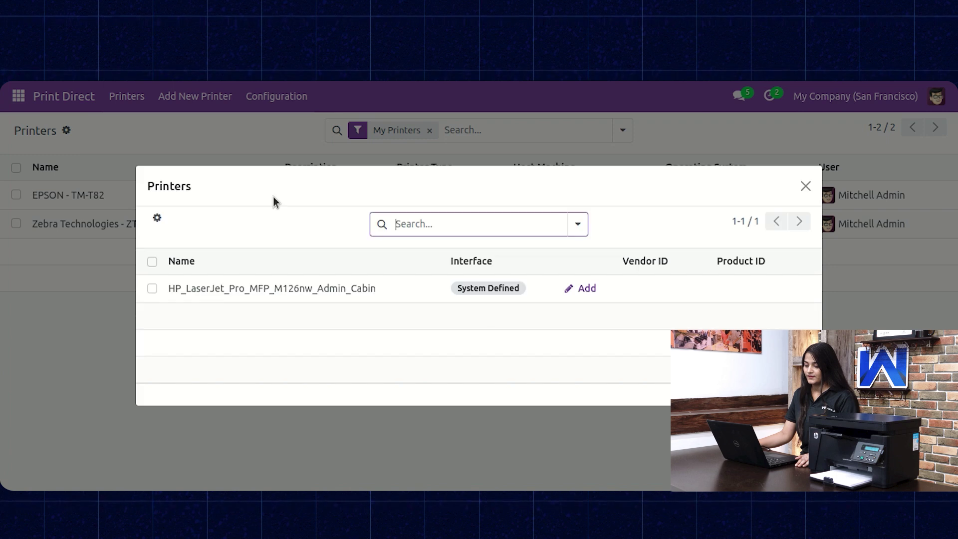
{"action": "left_click", "coordinate": [152, 289]}
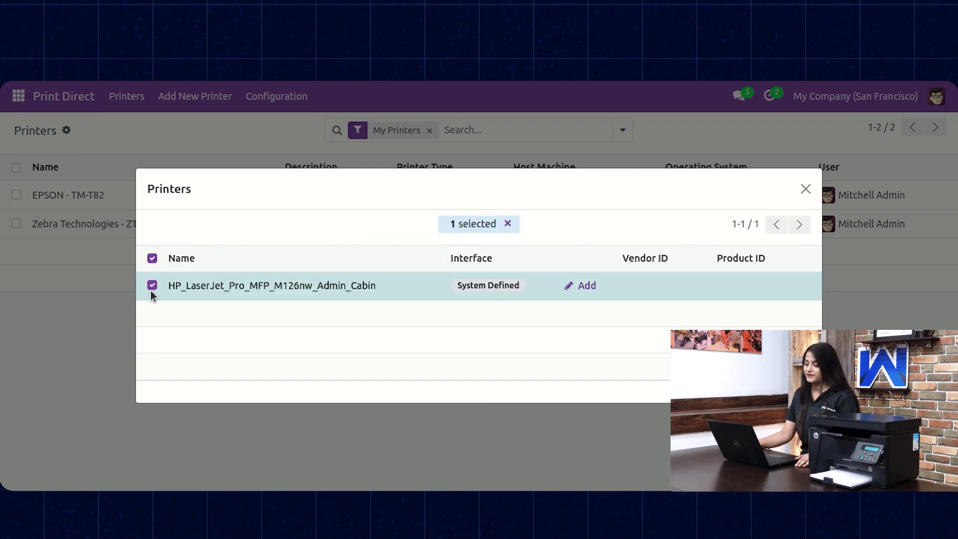
{"action": "left_click", "coordinate": [581, 286]}
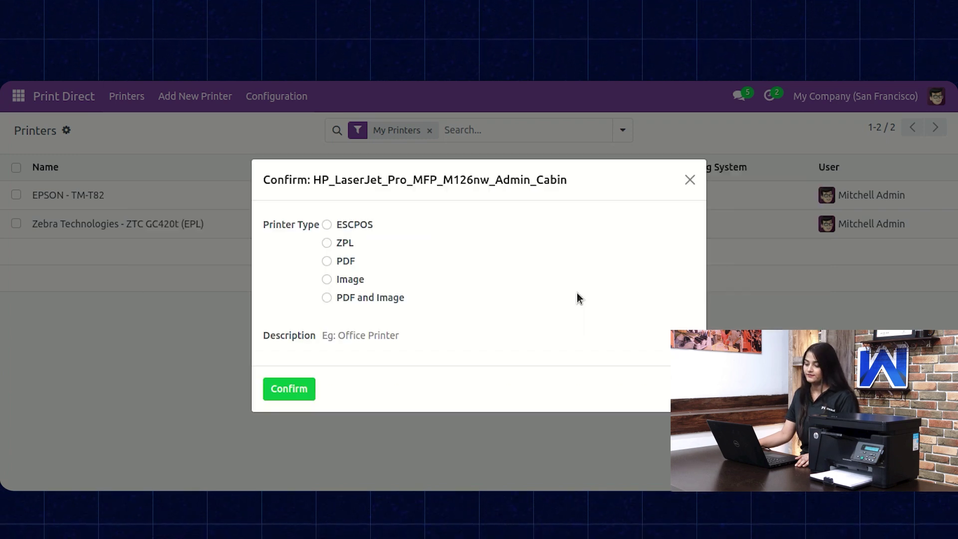
{"action": "left_click", "coordinate": [325, 298]}
{"action": "type", "text": "Shop"}
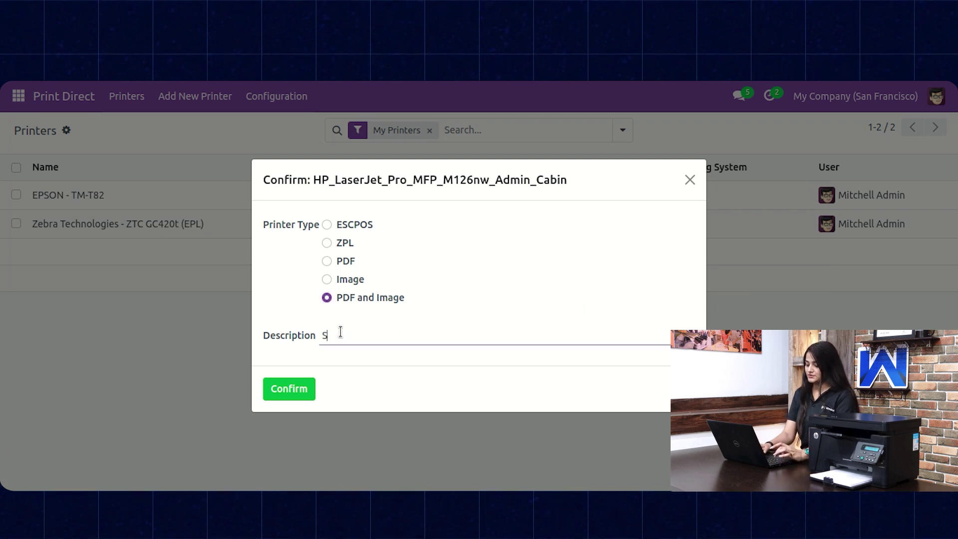
{"action": "left_click", "coordinate": [299, 399]}
Assign all 36 listed reports to the HP LaserJet printer
{"action": "scroll", "coordinate": [194, 249], "scroll_direction": "down", "scroll_amount": 3}
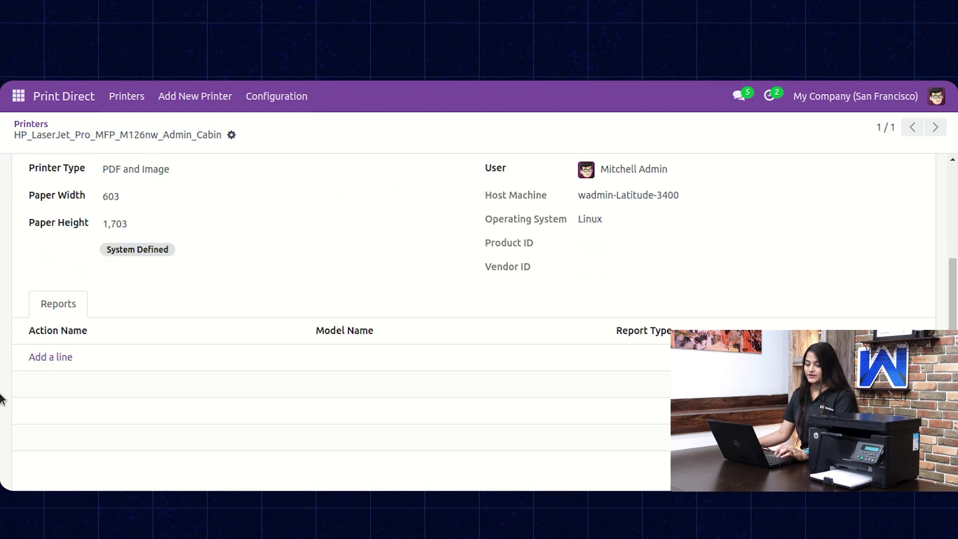
{"action": "left_click", "coordinate": [52, 357]}
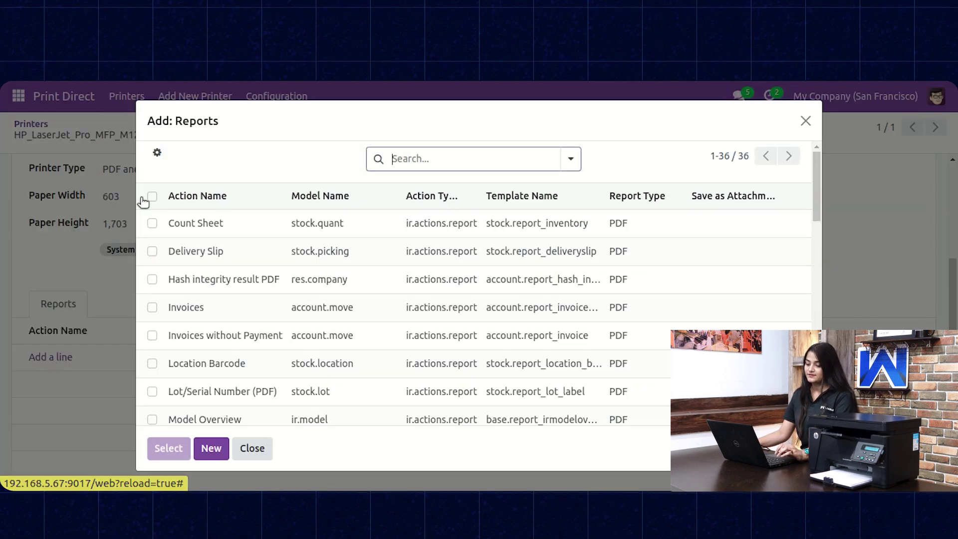
{"action": "left_click", "coordinate": [152, 197]}
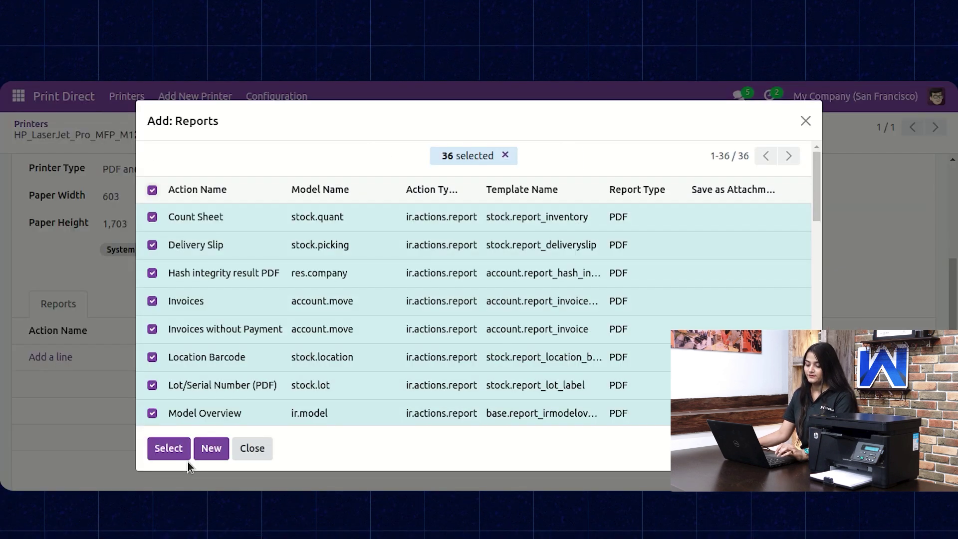
{"action": "left_click", "coordinate": [181, 451]}
{"action": "scroll", "coordinate": [194, 359], "scroll_direction": "up", "scroll_amount": 6}
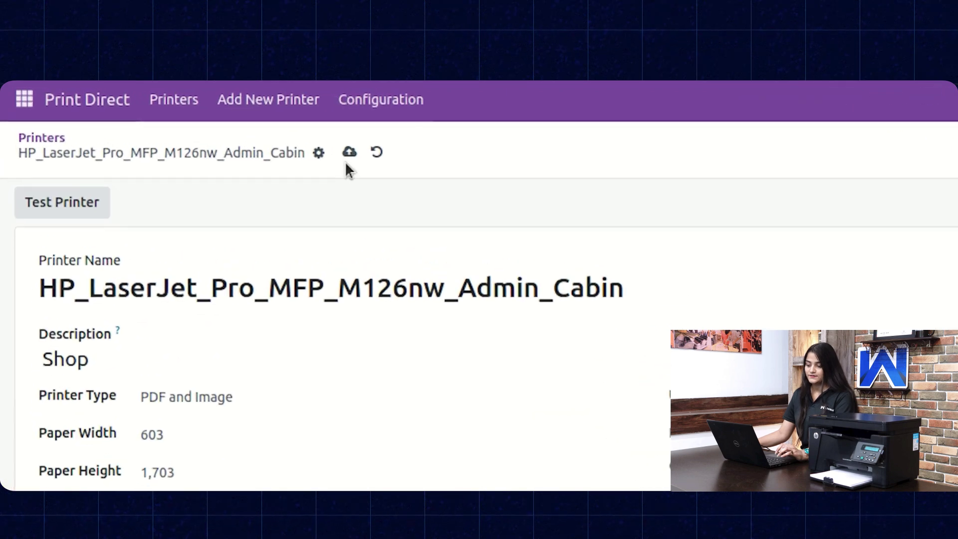
Save the HP LaserJet record, then print sales order S00007 as a Quotation / Order report
{"action": "left_click", "coordinate": [350, 152]}
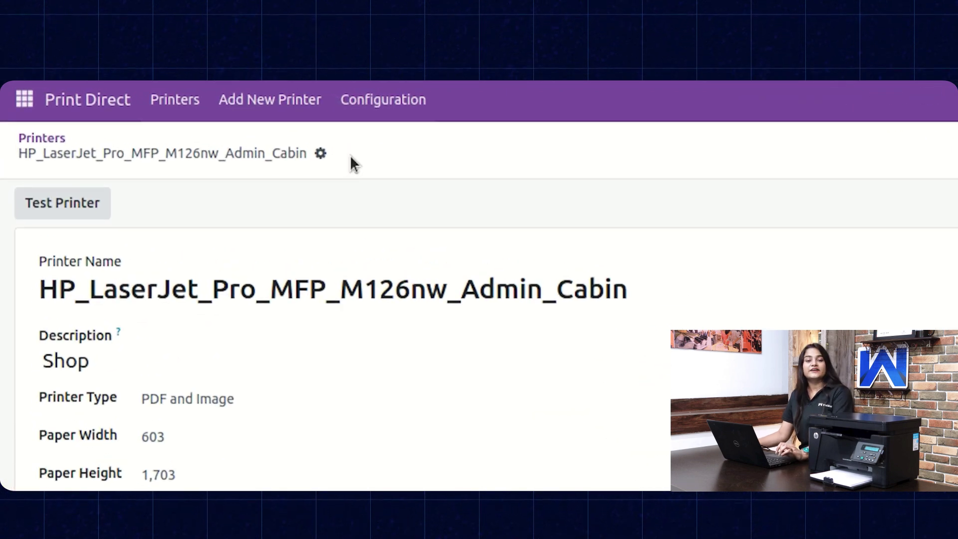
{"action": "left_click", "coordinate": [24, 100]}
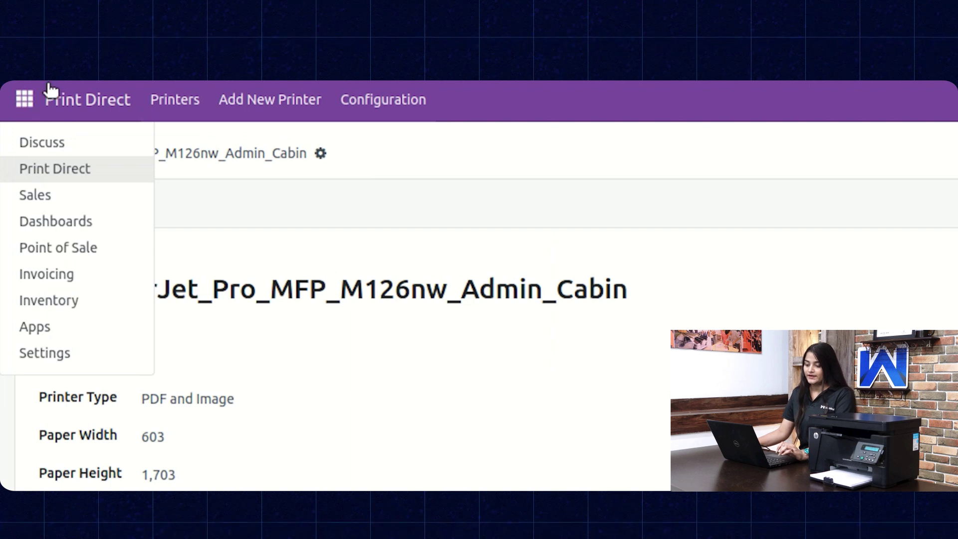
{"action": "left_click", "coordinate": [44, 200]}
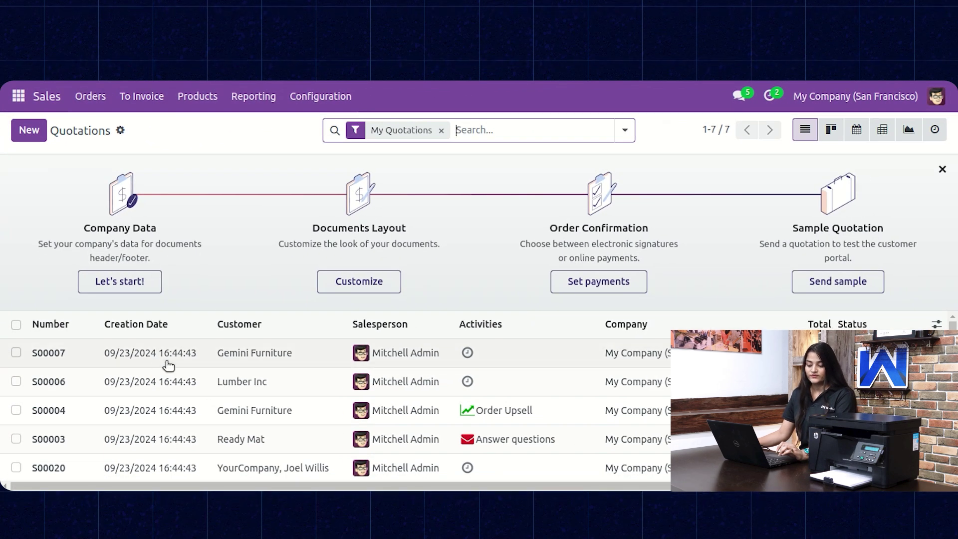
{"action": "left_click", "coordinate": [168, 365]}
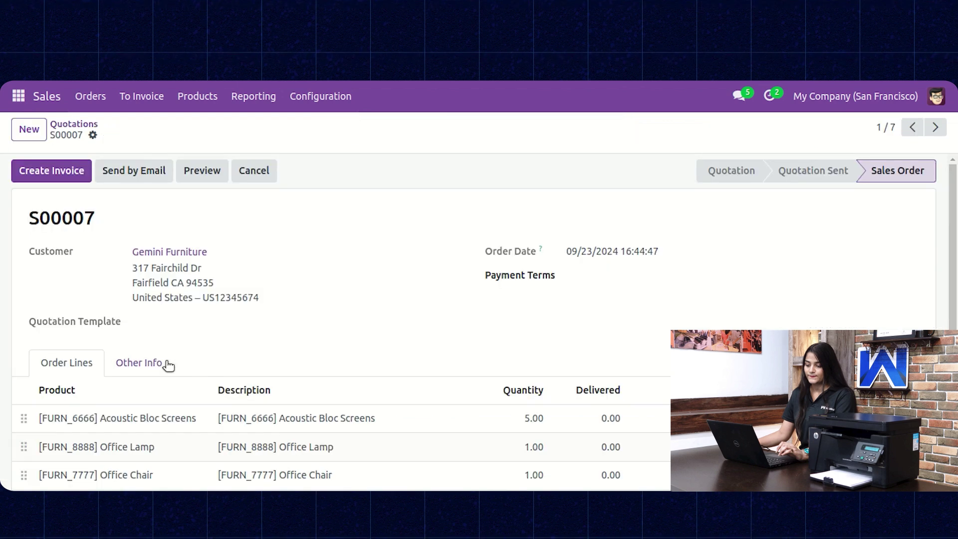
{"action": "left_click", "coordinate": [92, 135]}
{"action": "mouse_move", "coordinate": [133, 164]}
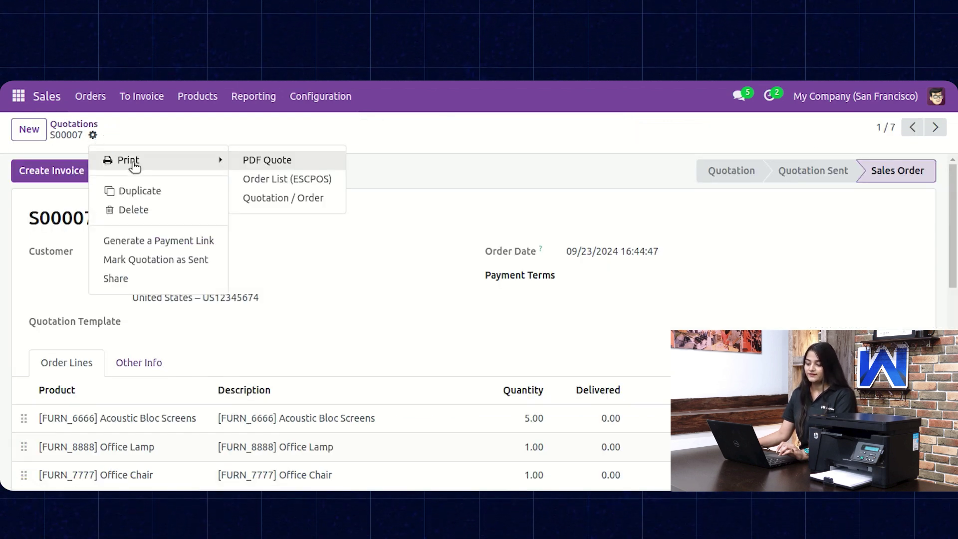
{"action": "left_click", "coordinate": [259, 198]}
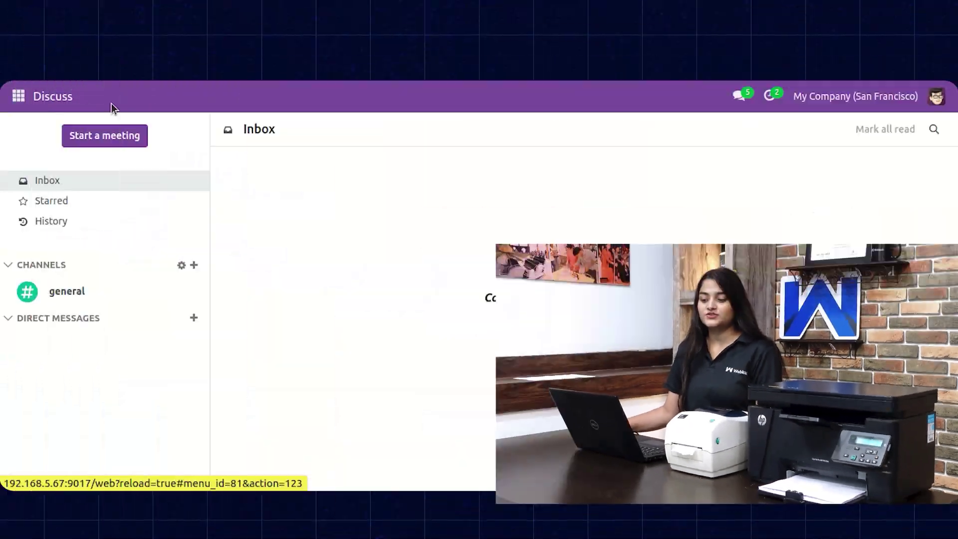
Go to the Print Direct app's Configuration > Settings page
{"action": "left_click", "coordinate": [19, 99]}
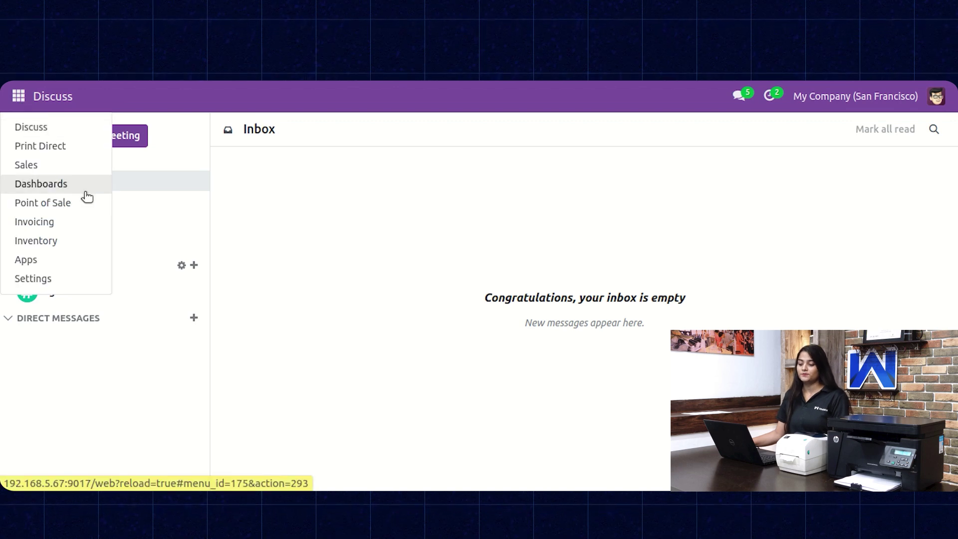
{"action": "left_click", "coordinate": [75, 149]}
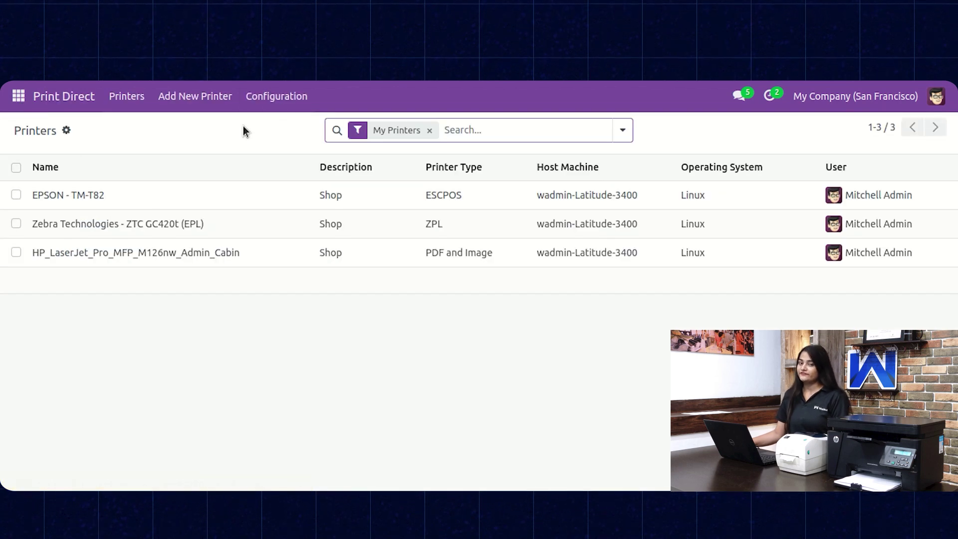
{"action": "left_click", "coordinate": [353, 115]}
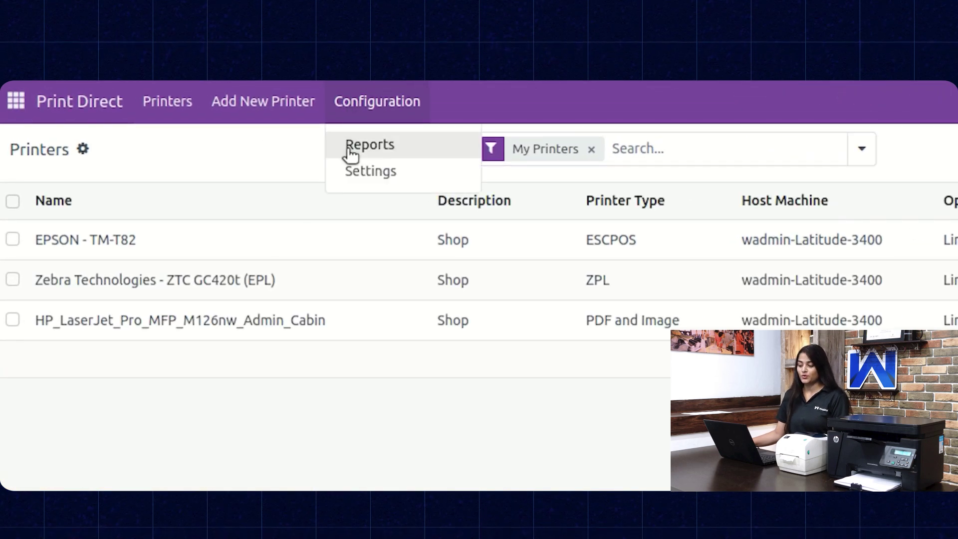
{"action": "left_click", "coordinate": [349, 165]}
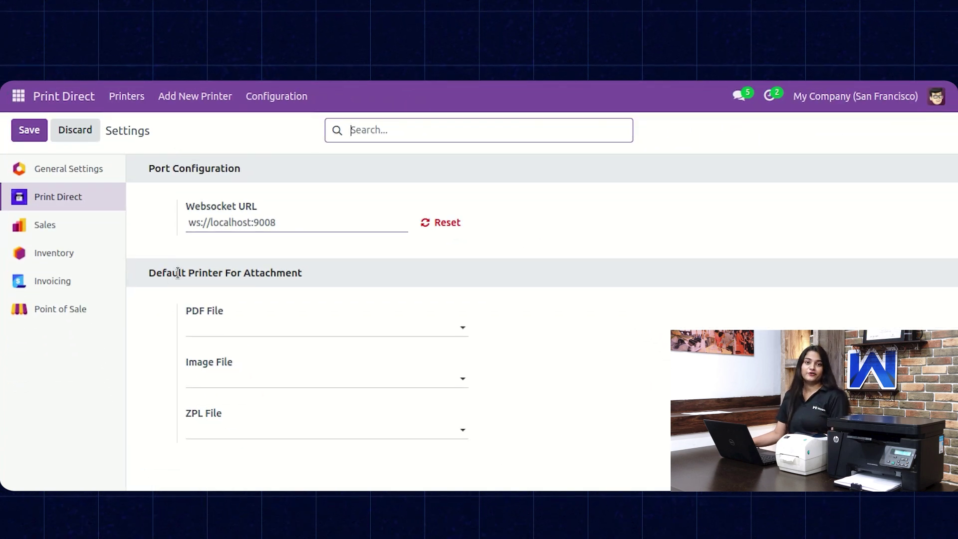
Default PDF and image attachments to the HP LaserJet and ZPL files to Zebra, then save
{"action": "left_click", "coordinate": [327, 326]}
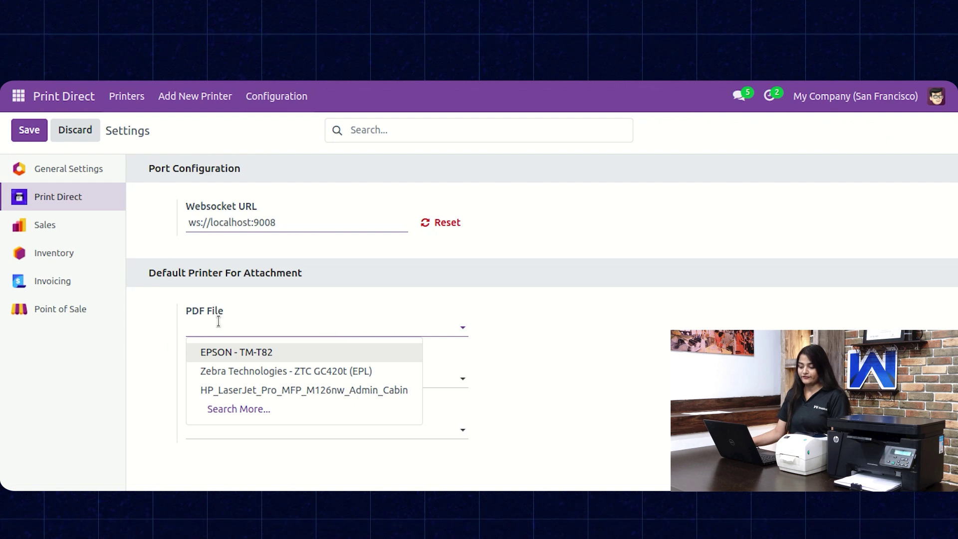
{"action": "left_click", "coordinate": [223, 390]}
{"action": "left_click", "coordinate": [262, 374]}
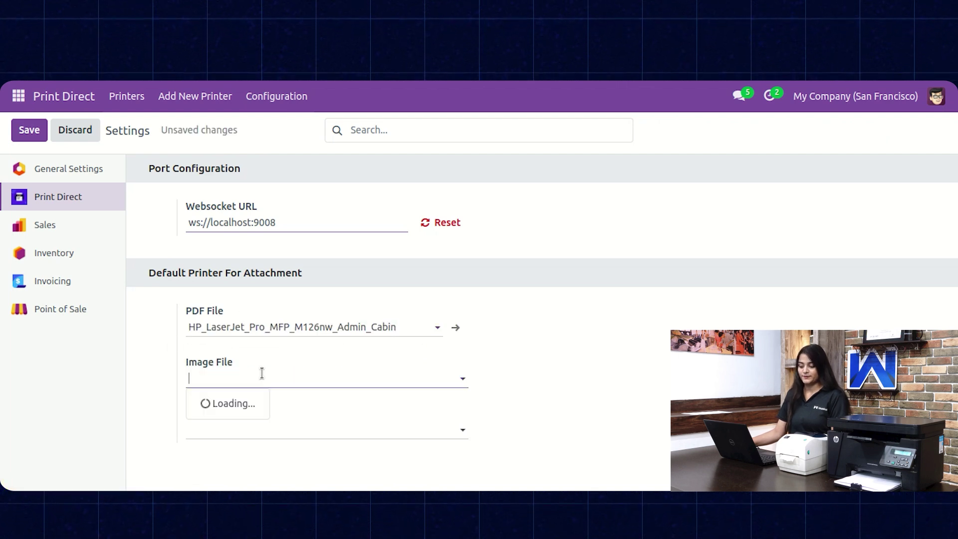
{"action": "left_click", "coordinate": [262, 440]}
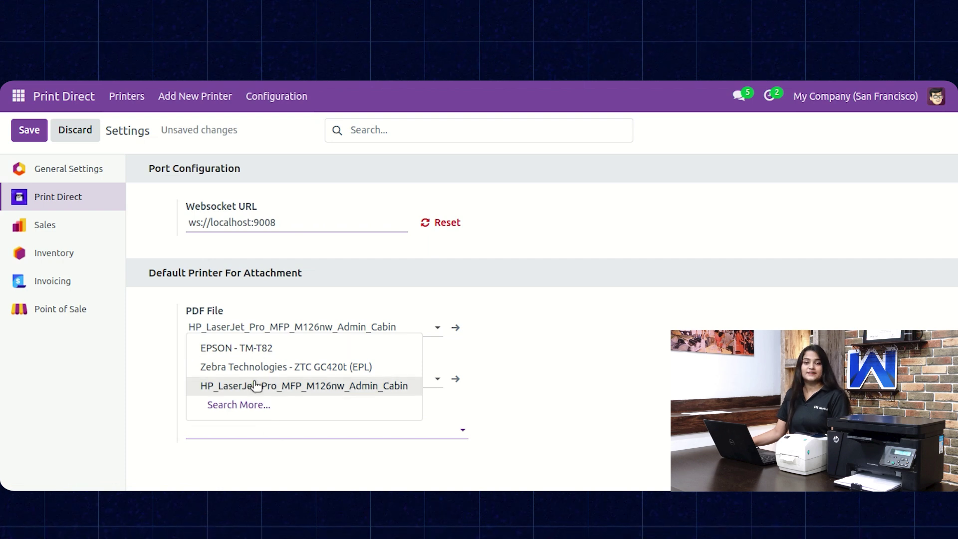
{"action": "left_click", "coordinate": [236, 368]}
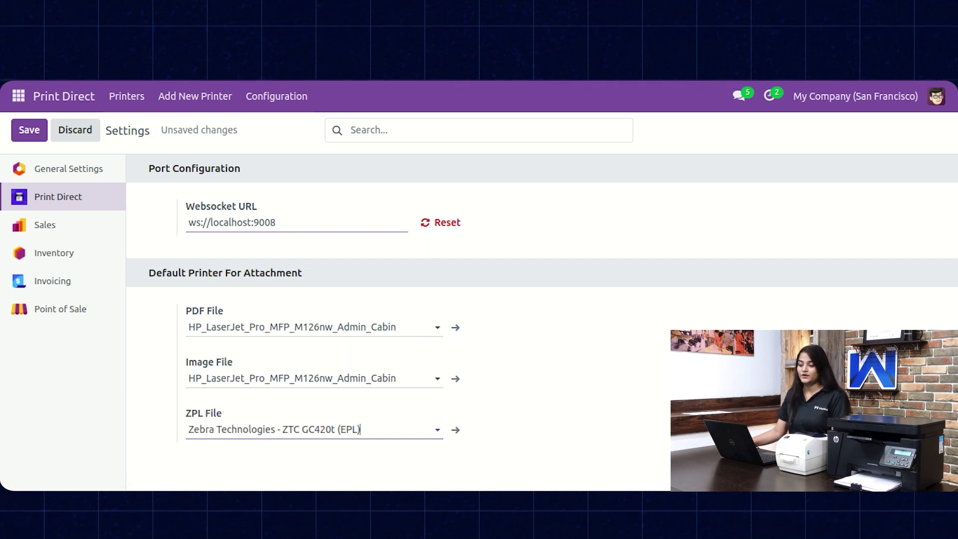
{"action": "left_click", "coordinate": [22, 129]}
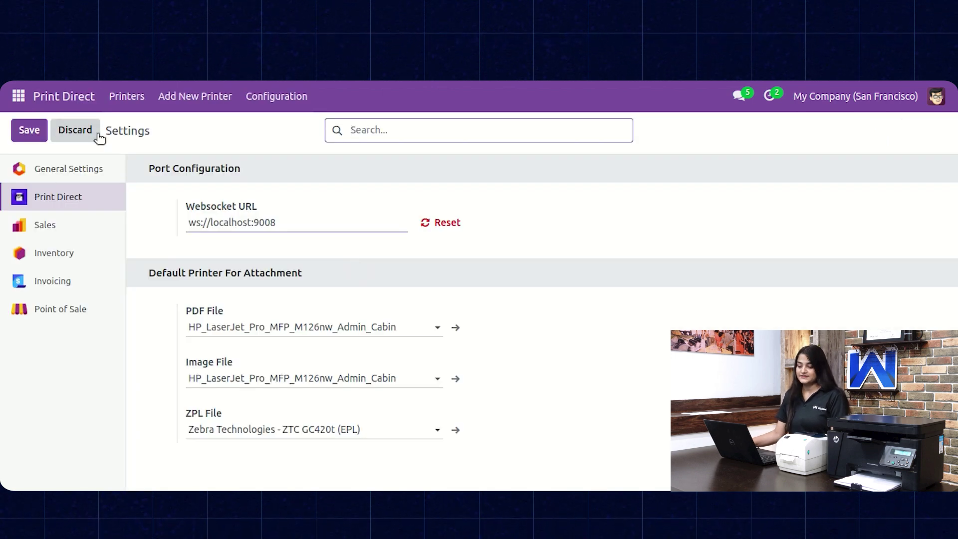
{"action": "left_click", "coordinate": [19, 96]}
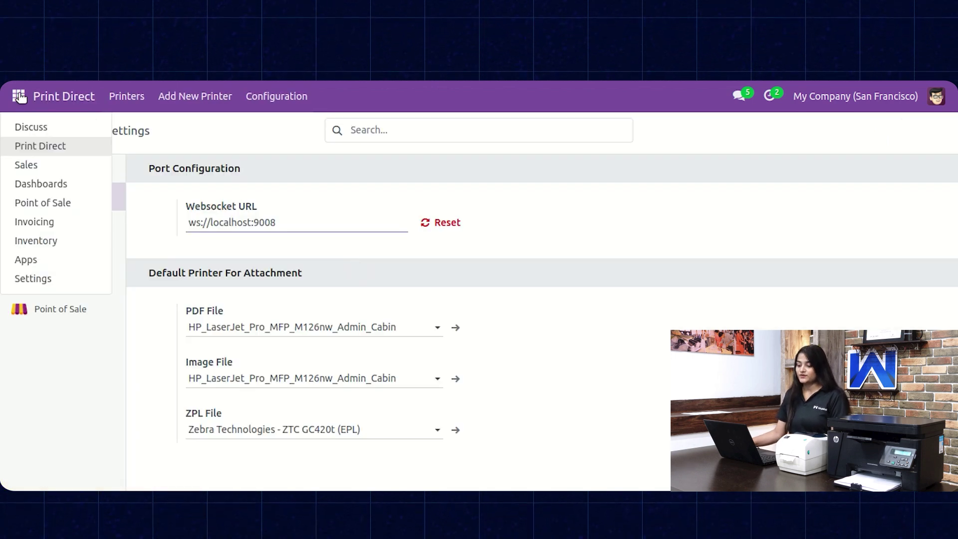
Open sales order S00007 and scroll to its chatter showing label.zpl and Order - S00007 (1).pdf
{"action": "left_click", "coordinate": [22, 166]}
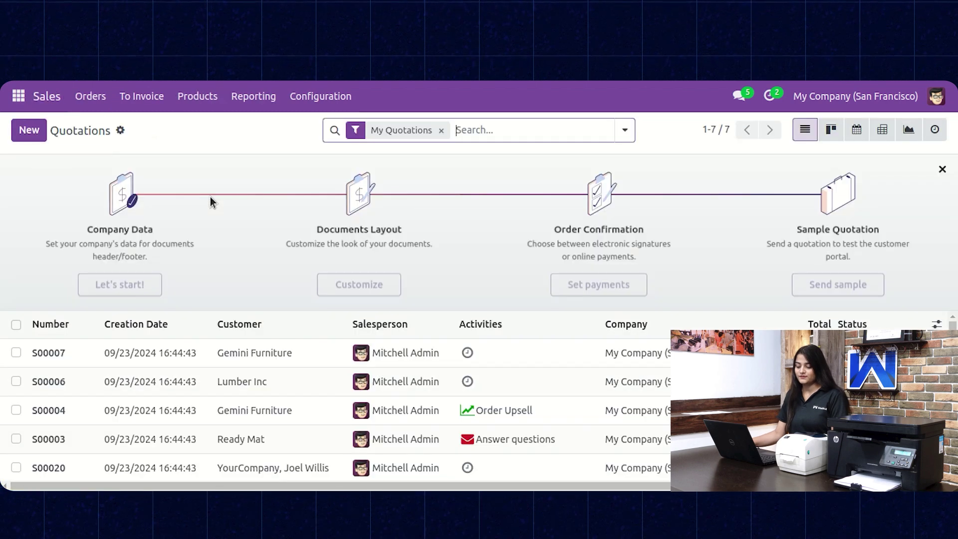
{"action": "left_click", "coordinate": [164, 364]}
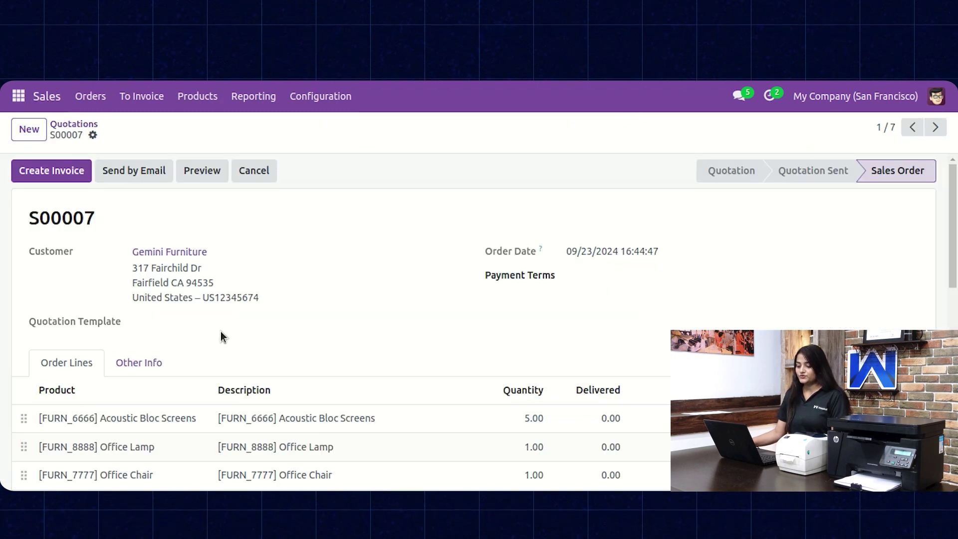
{"action": "scroll", "coordinate": [220, 336], "scroll_direction": "down", "scroll_amount": 10}
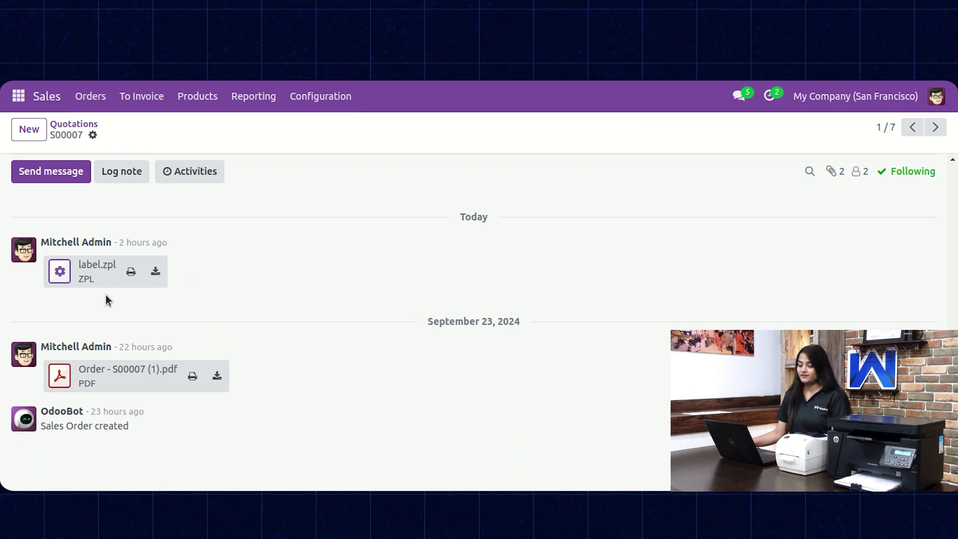